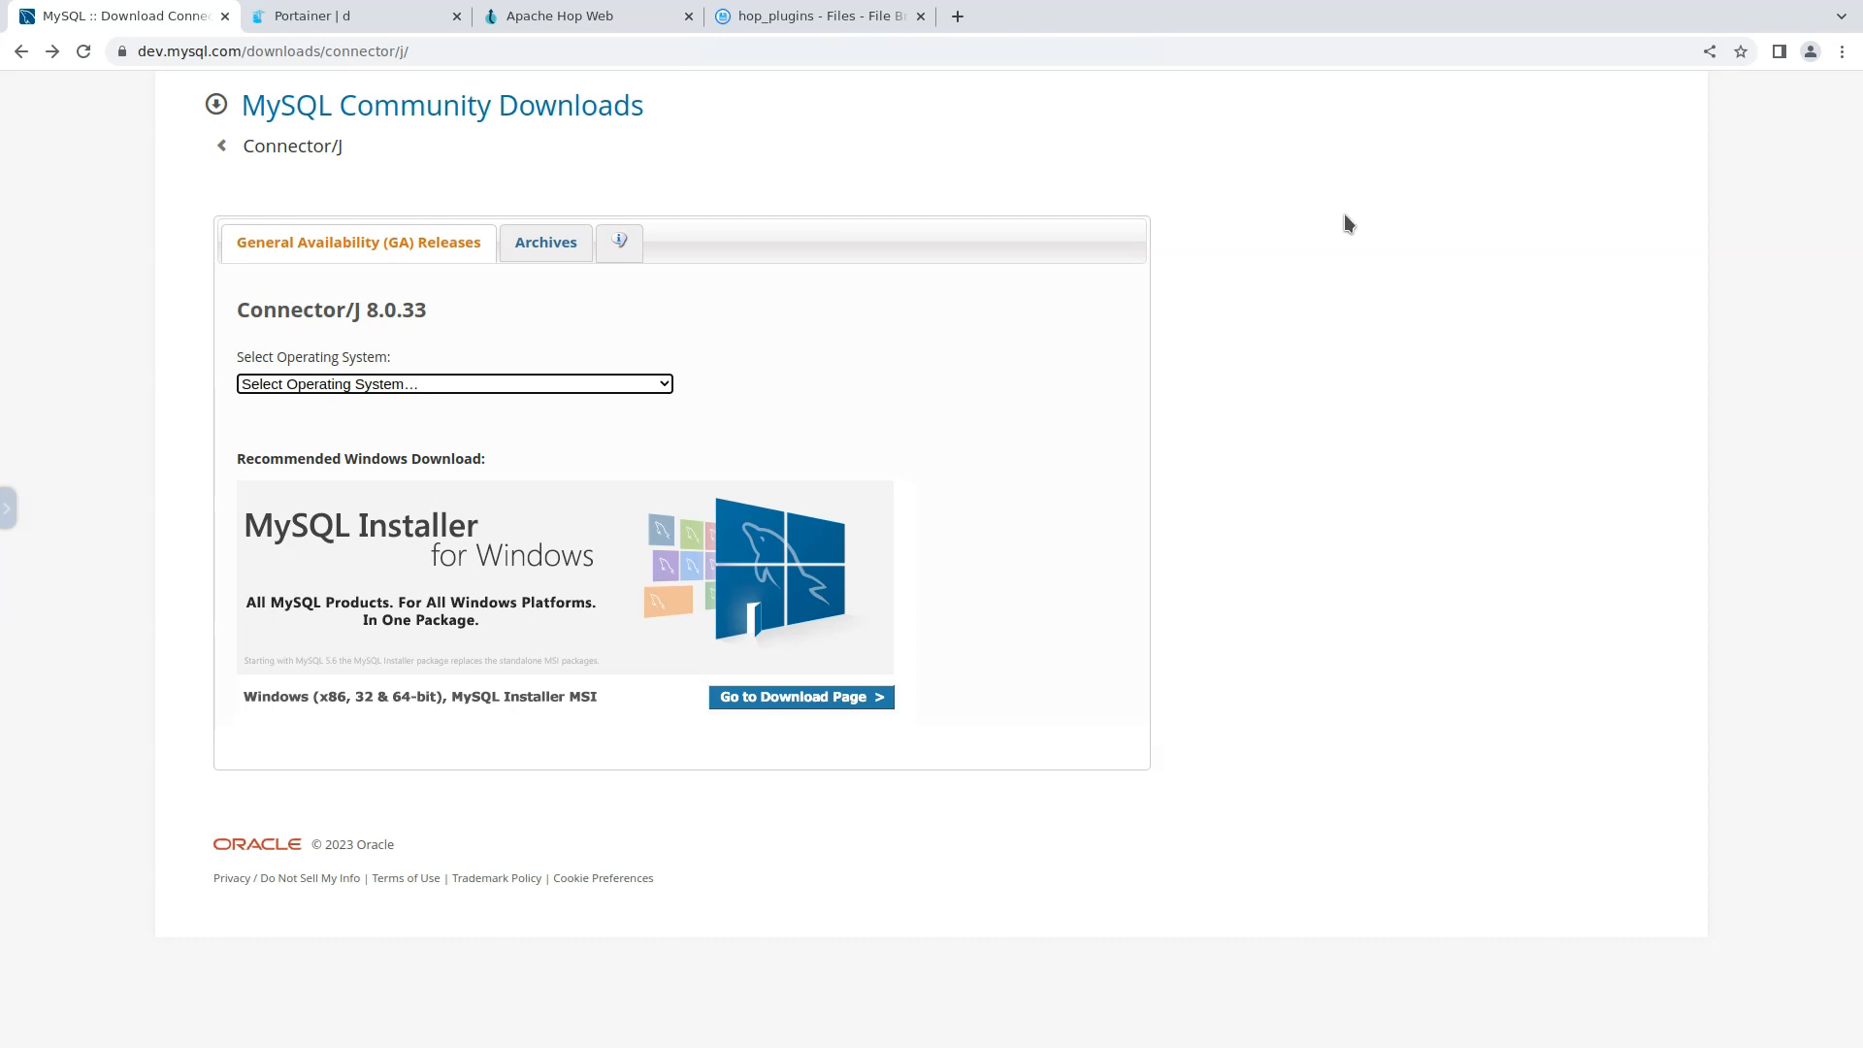
click(1348, 301)
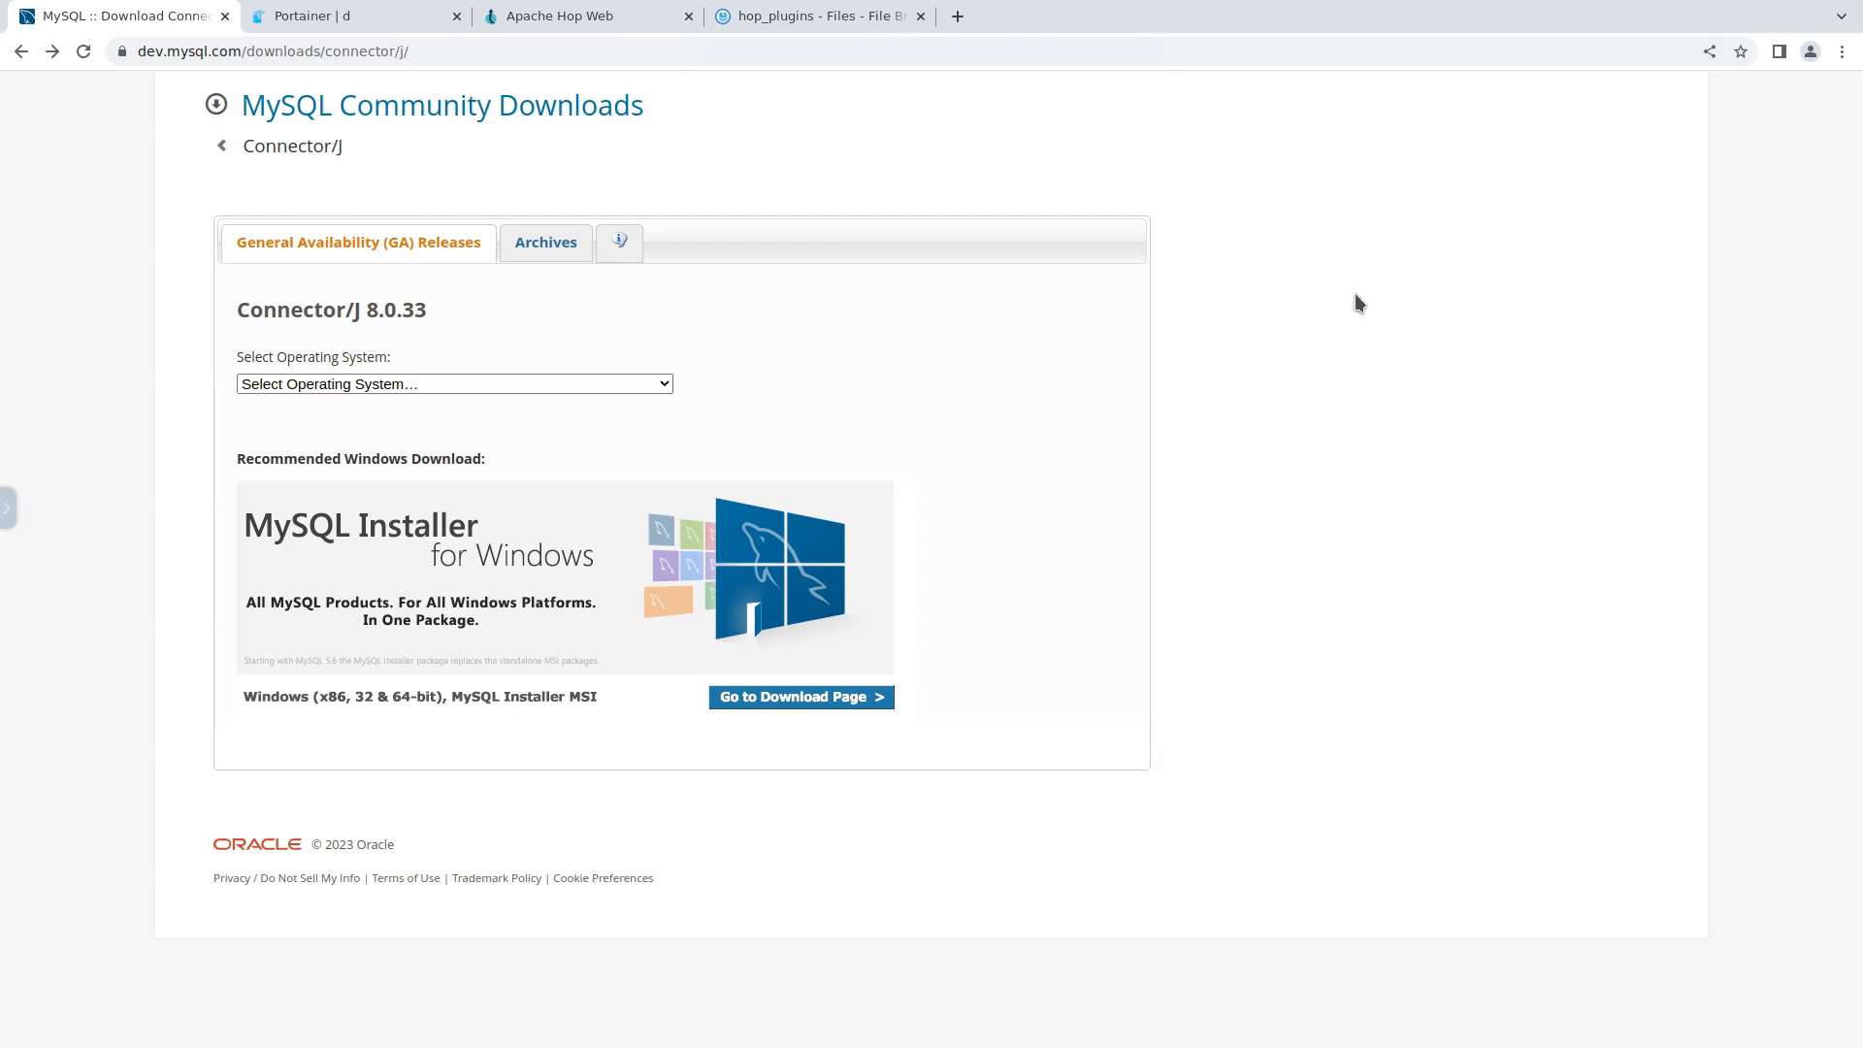
click(434, 114)
click(506, 53)
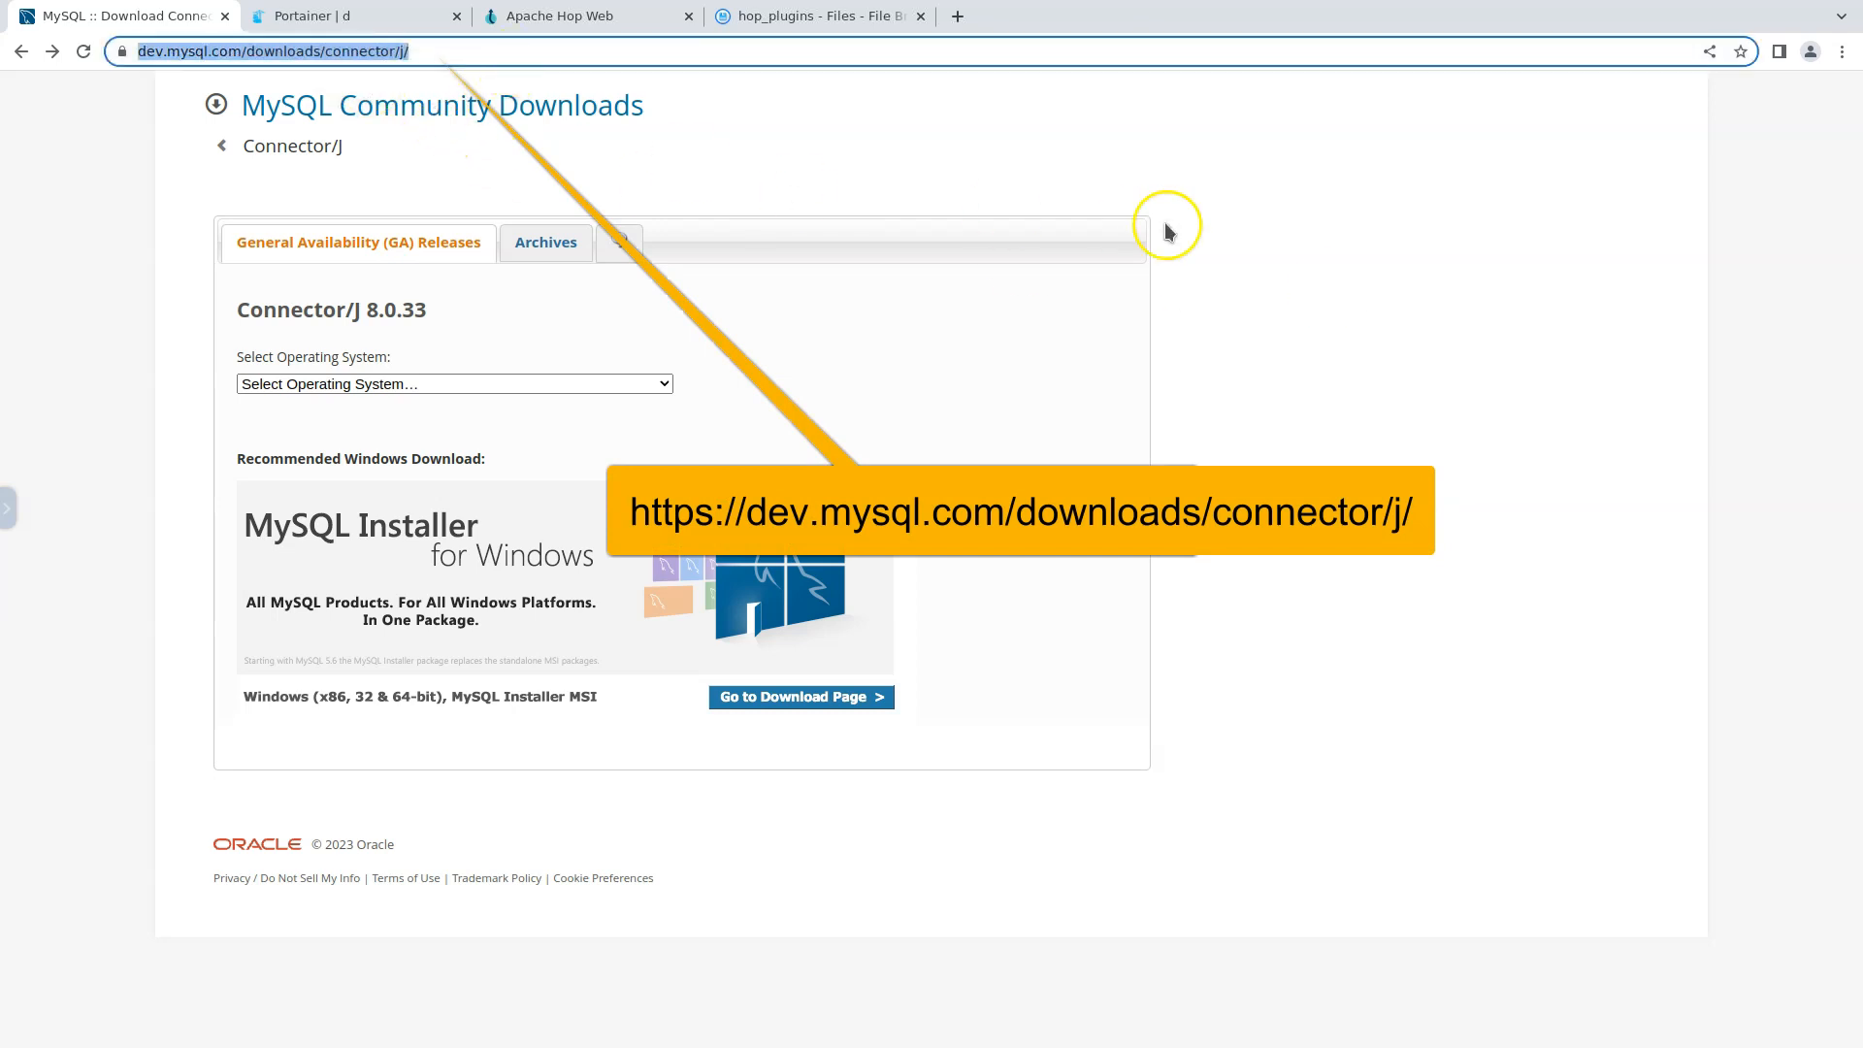
click(1340, 303)
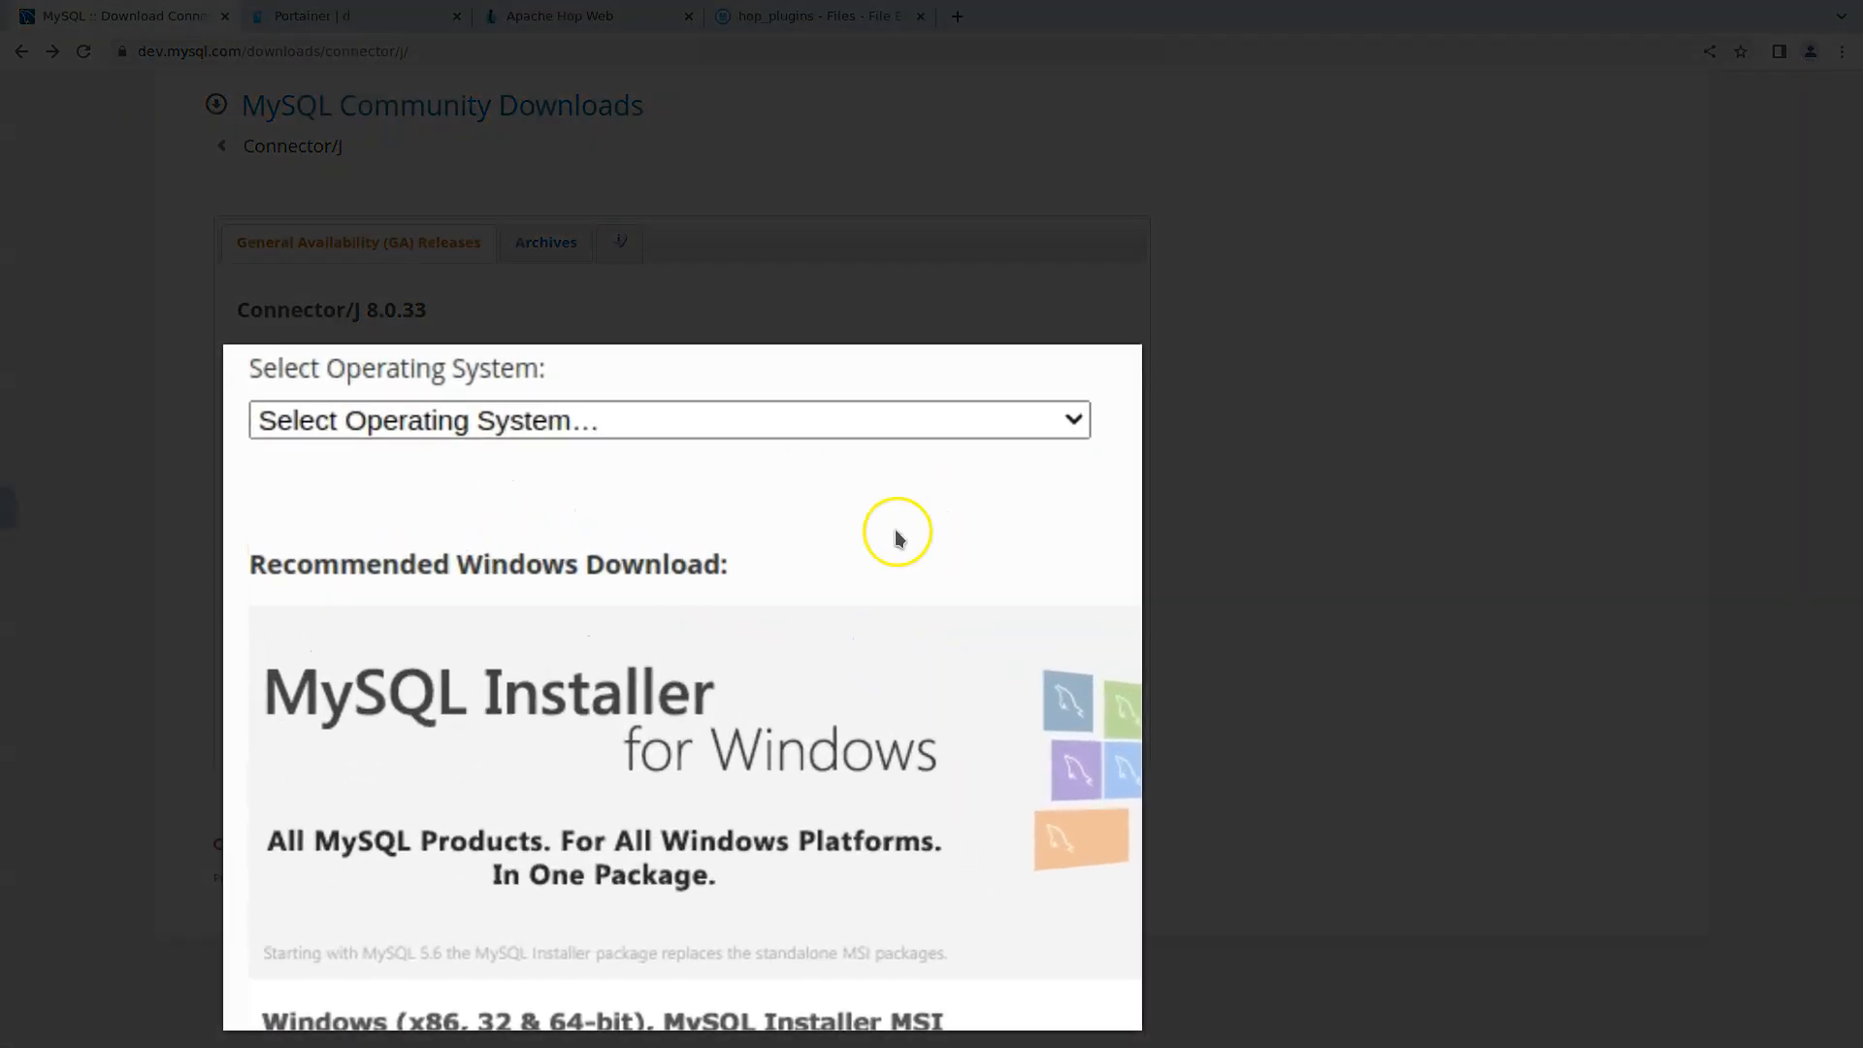
- Download the Platform Independent compressed TAR archive of Connector/J 8.0.33 without signing in to an Oracle account
click(1069, 419)
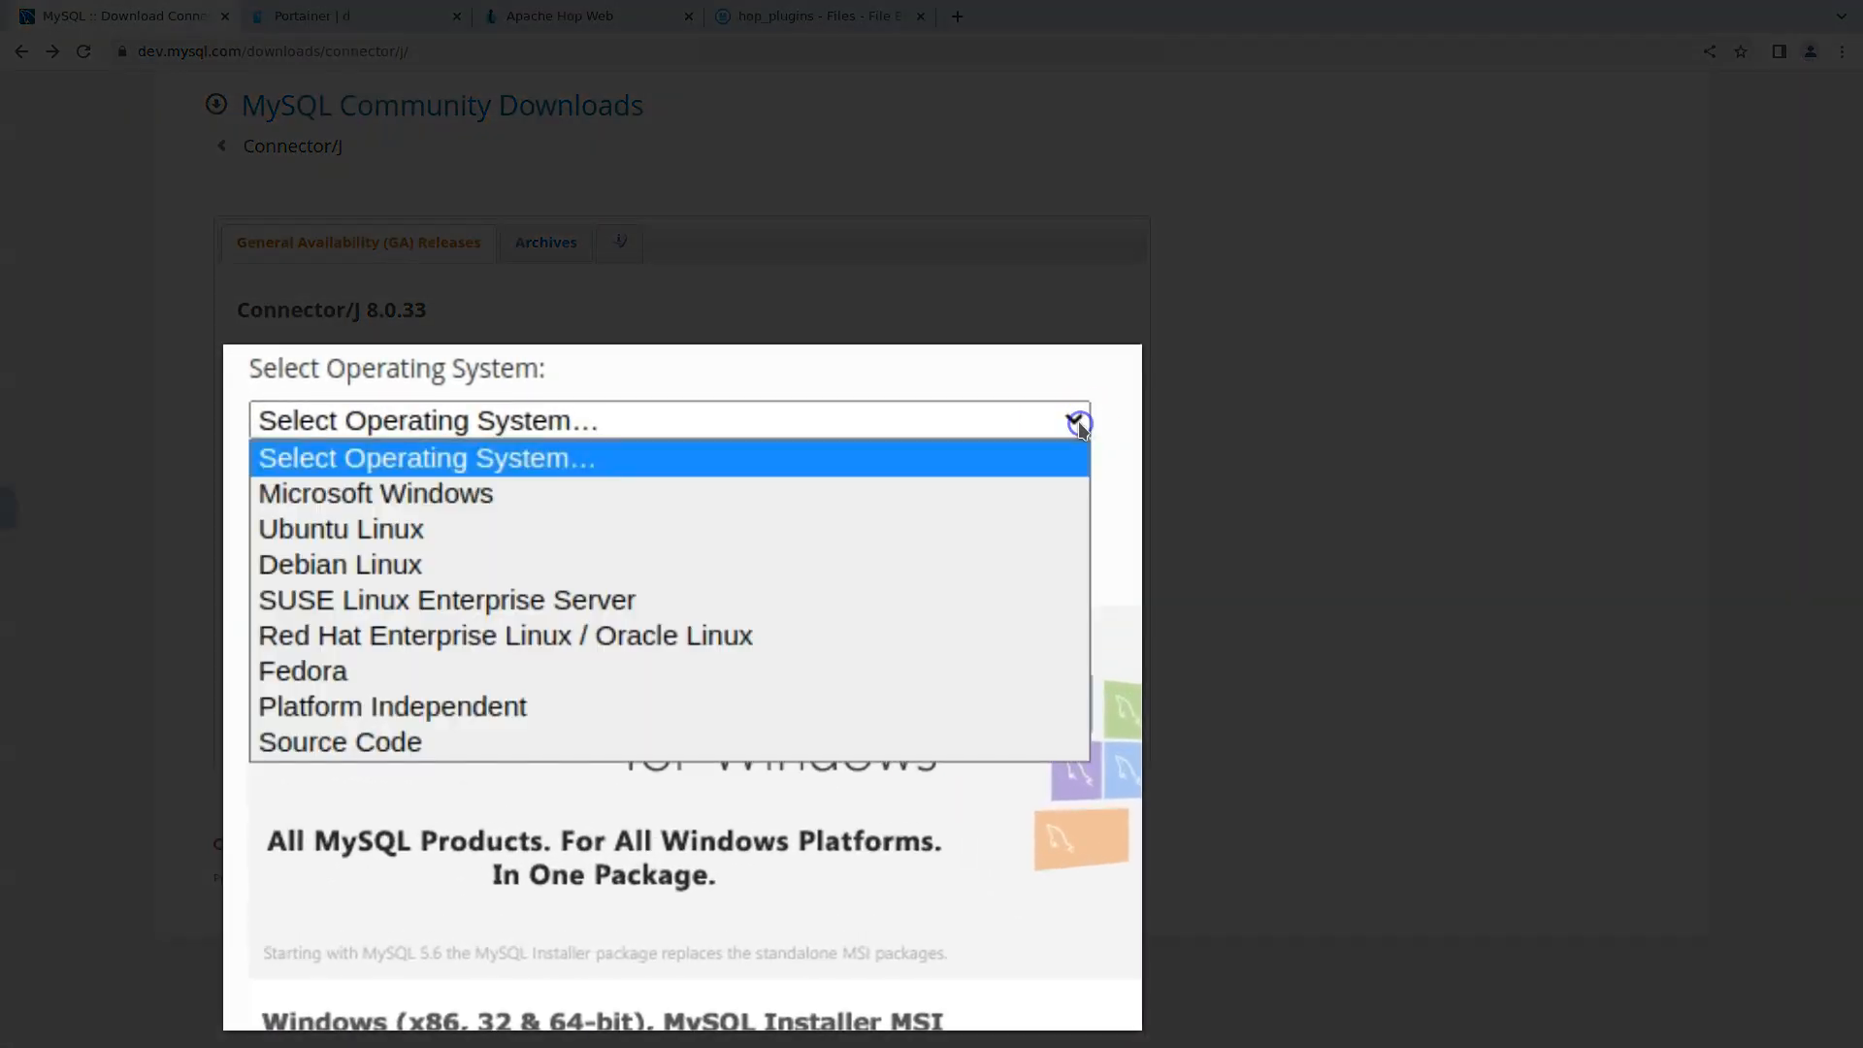
click(613, 714)
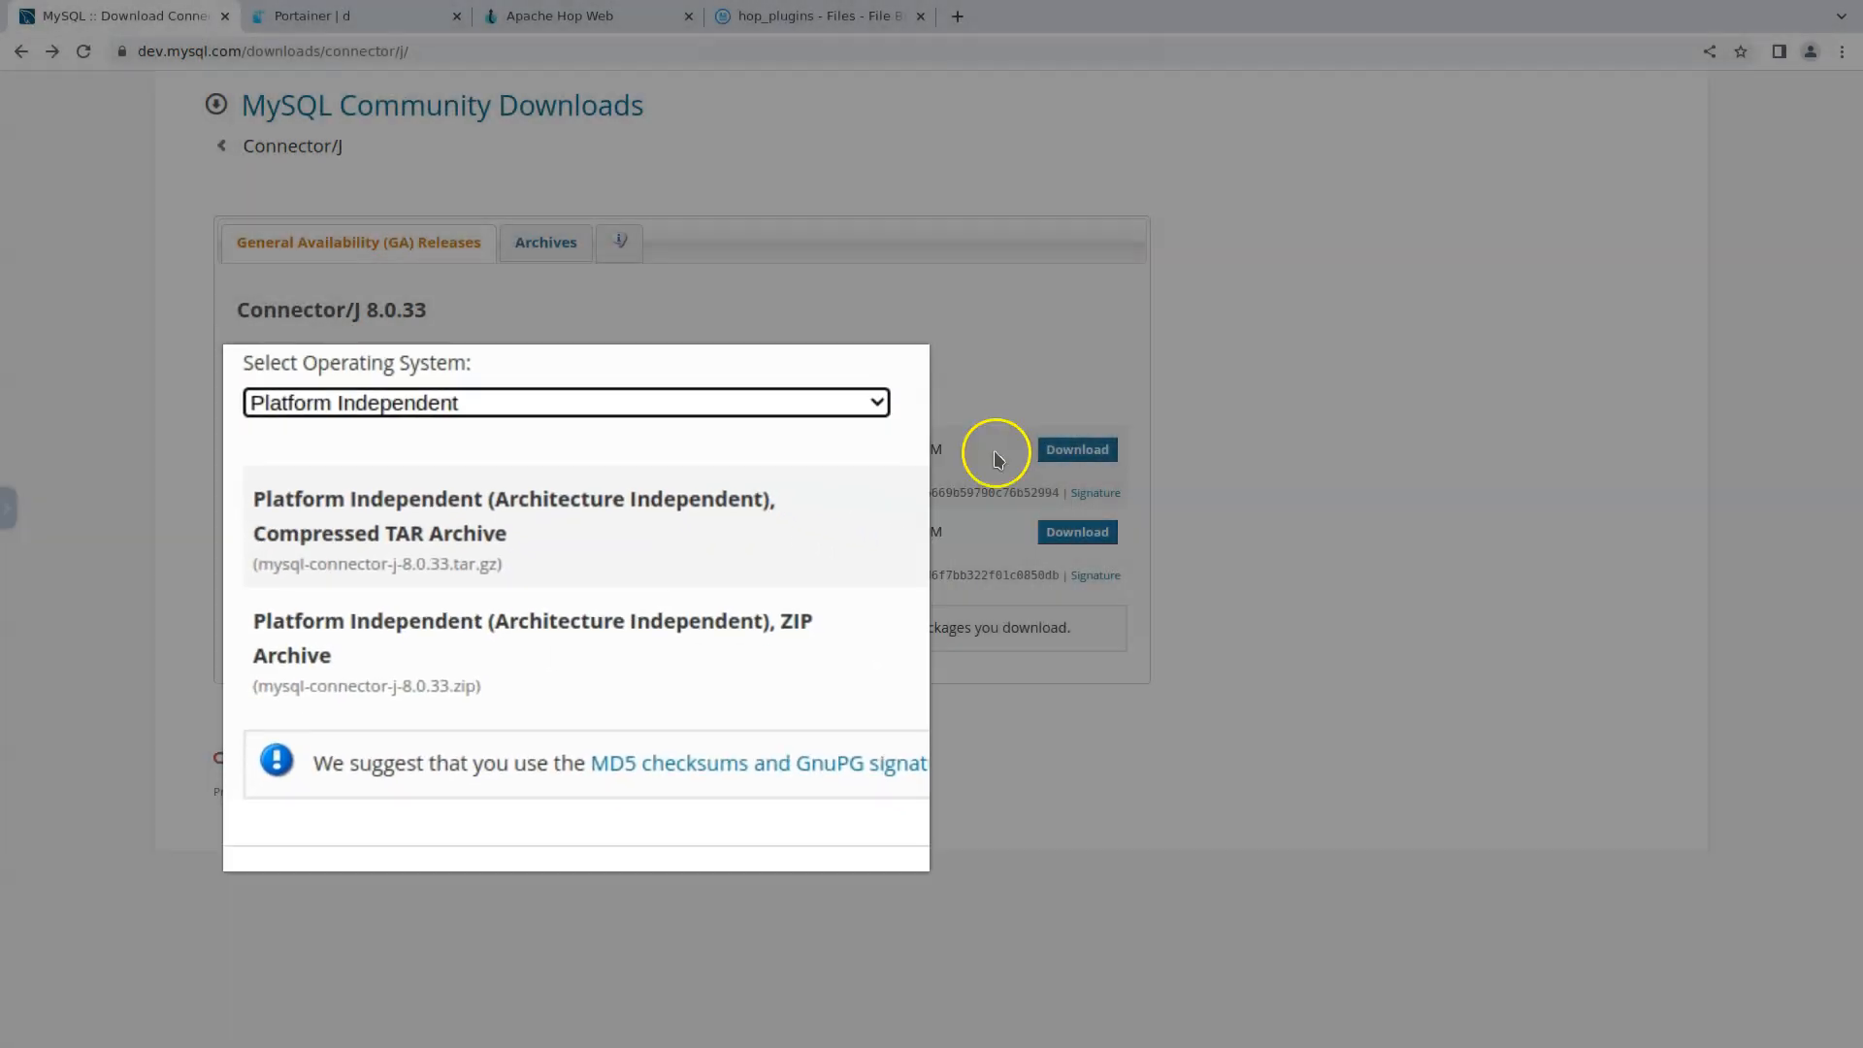
click(1086, 453)
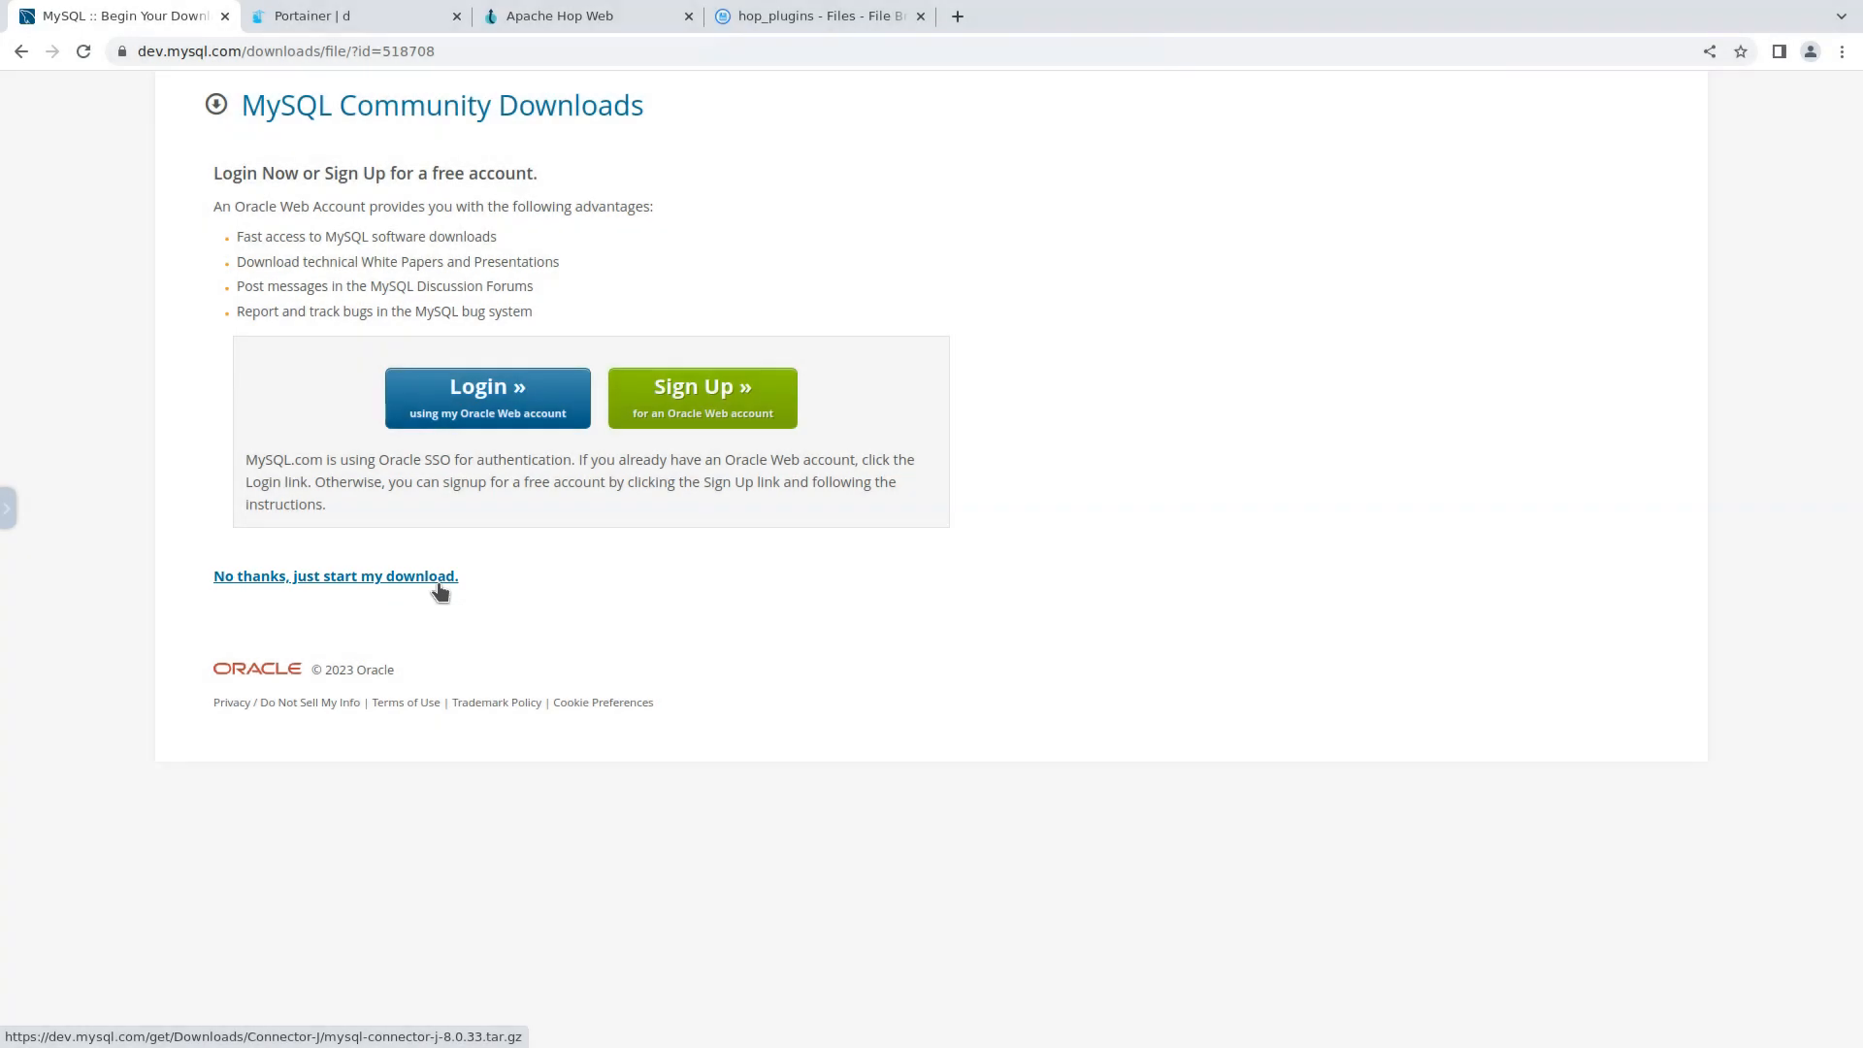
click(439, 583)
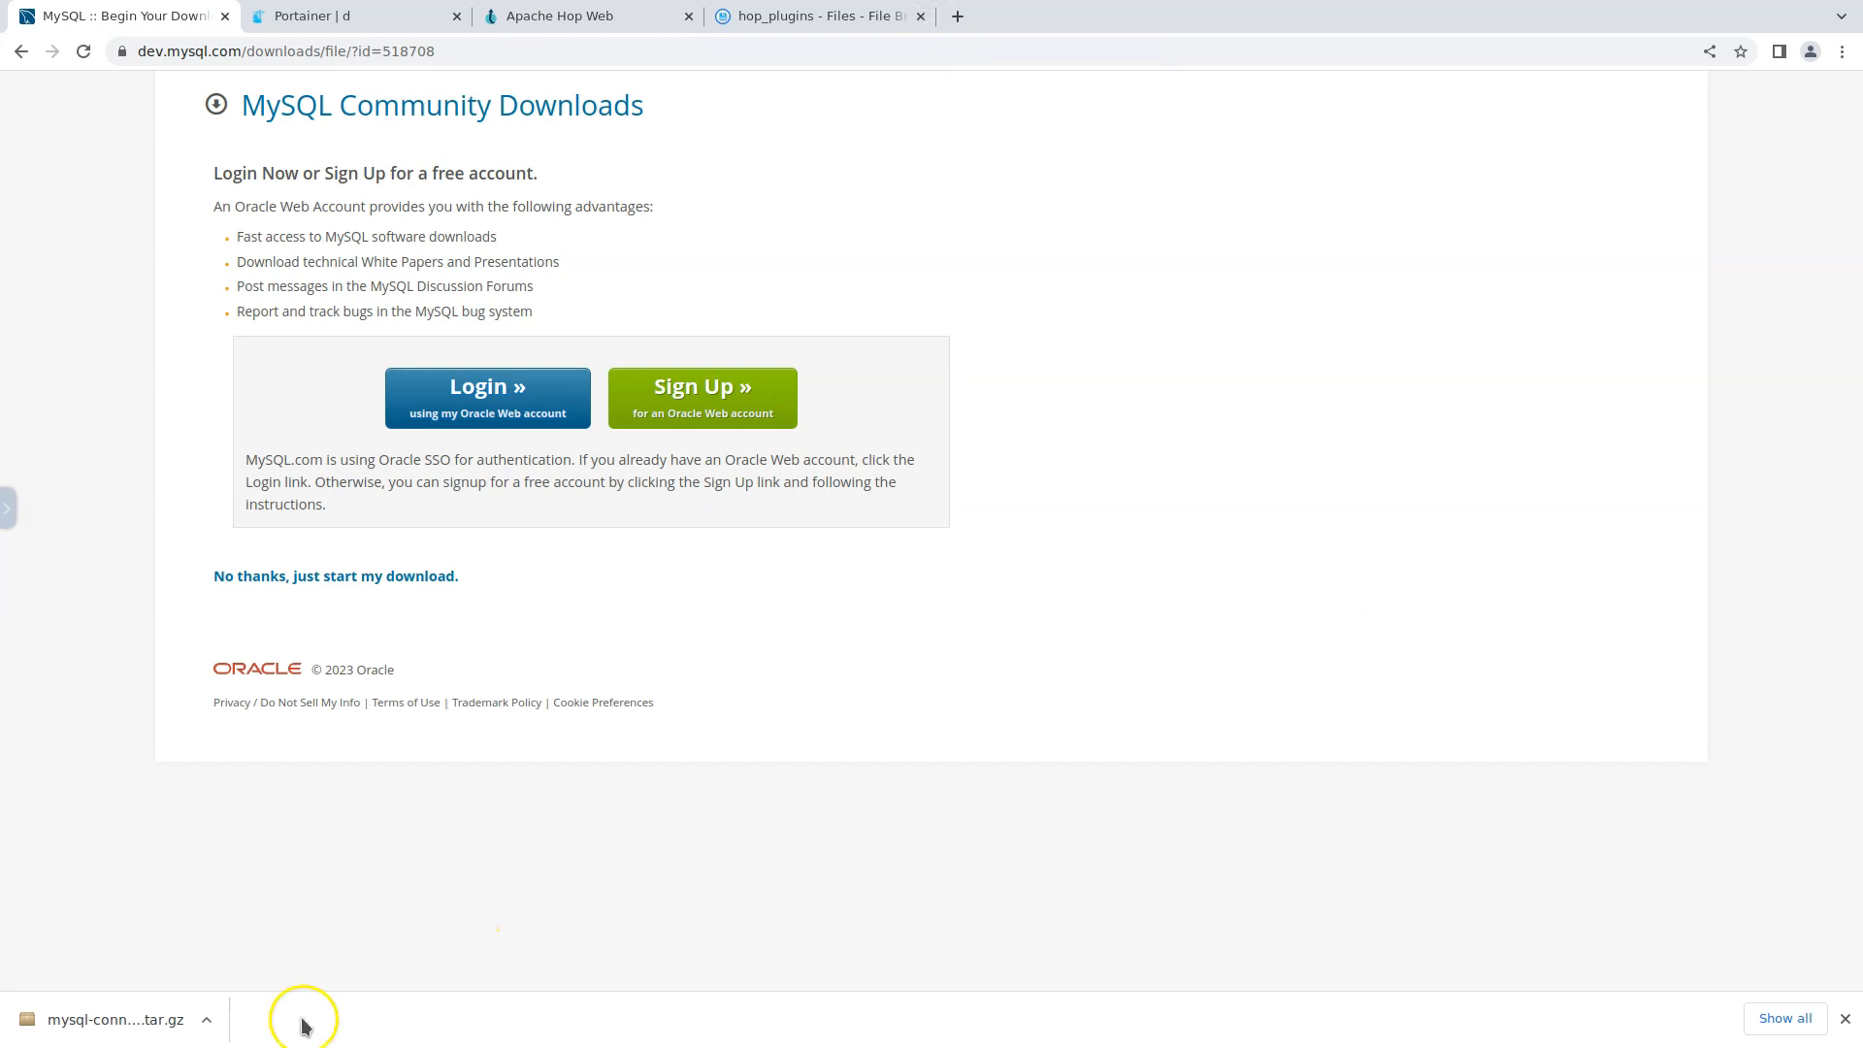
- Extract mysql-connector-j-8.0.33.tar.gz in the Downloads folder with tar xvf, and locate mysql-connector-j-8.0.33.jar in the extracted folder
click(206, 1019)
click(271, 952)
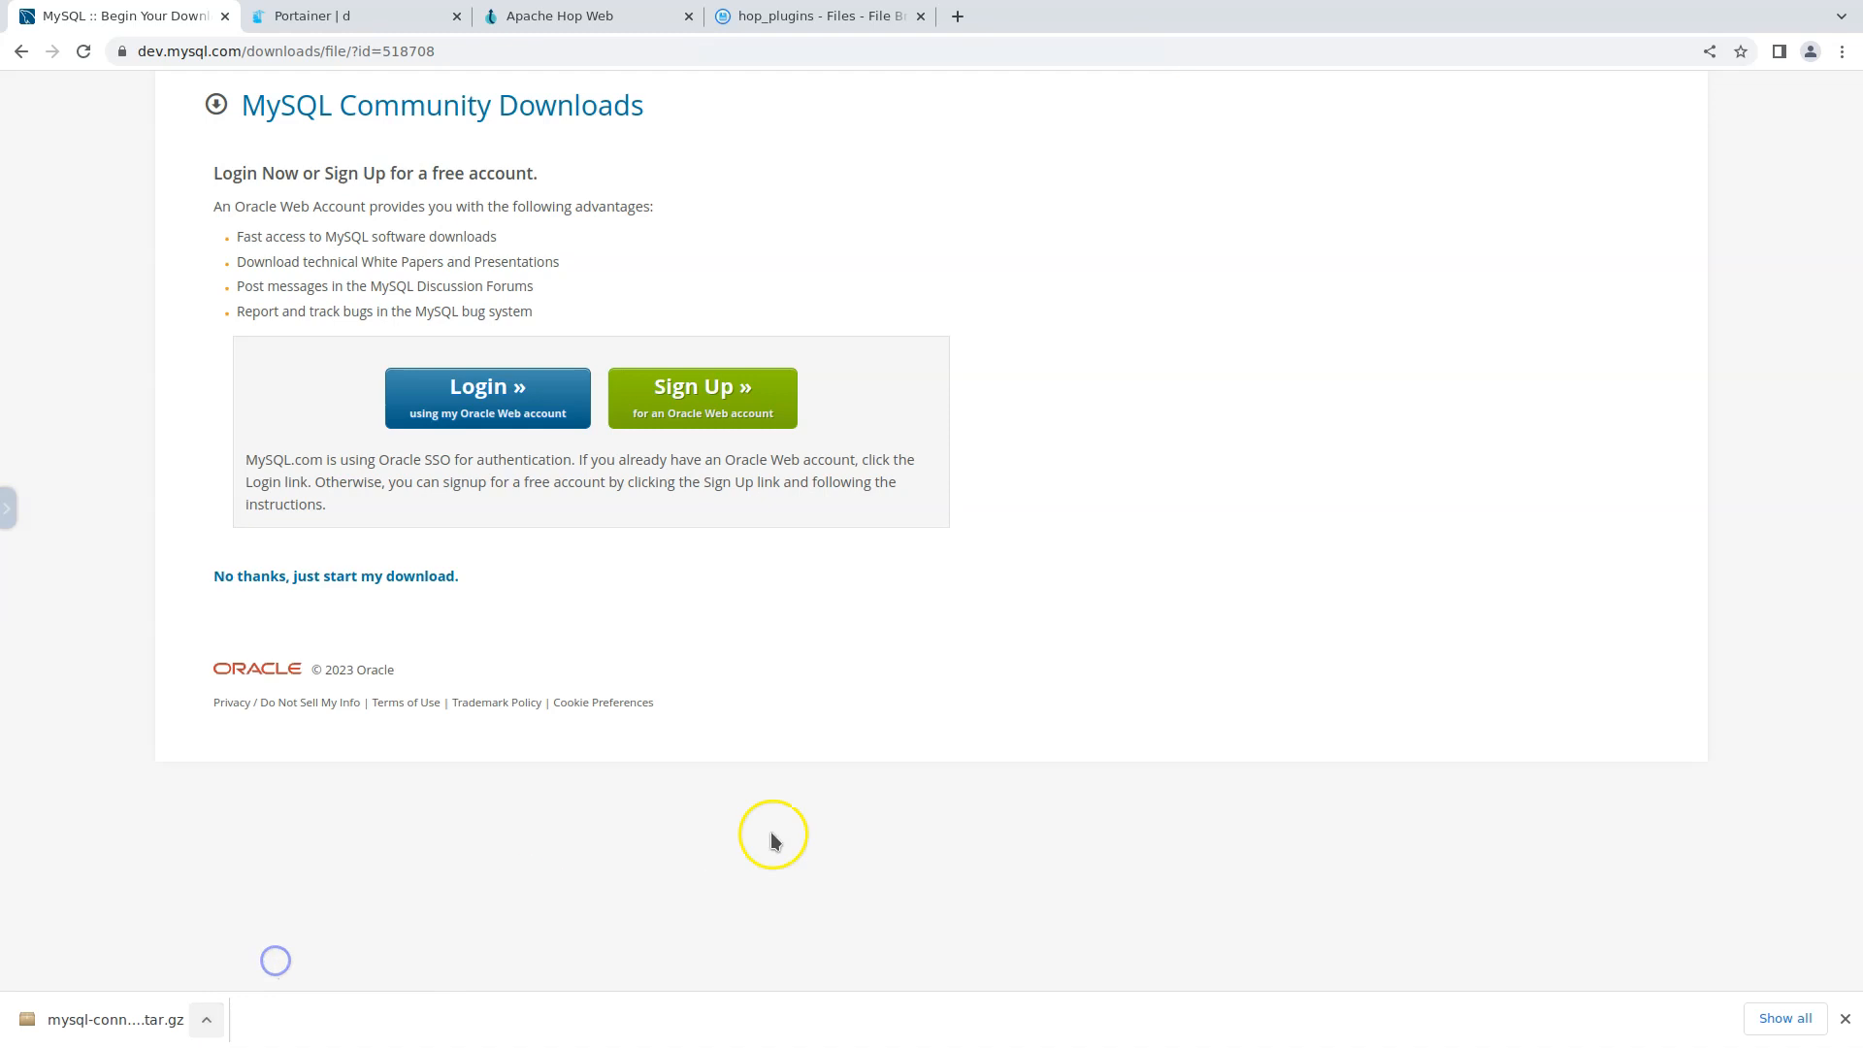
right_click(988, 475)
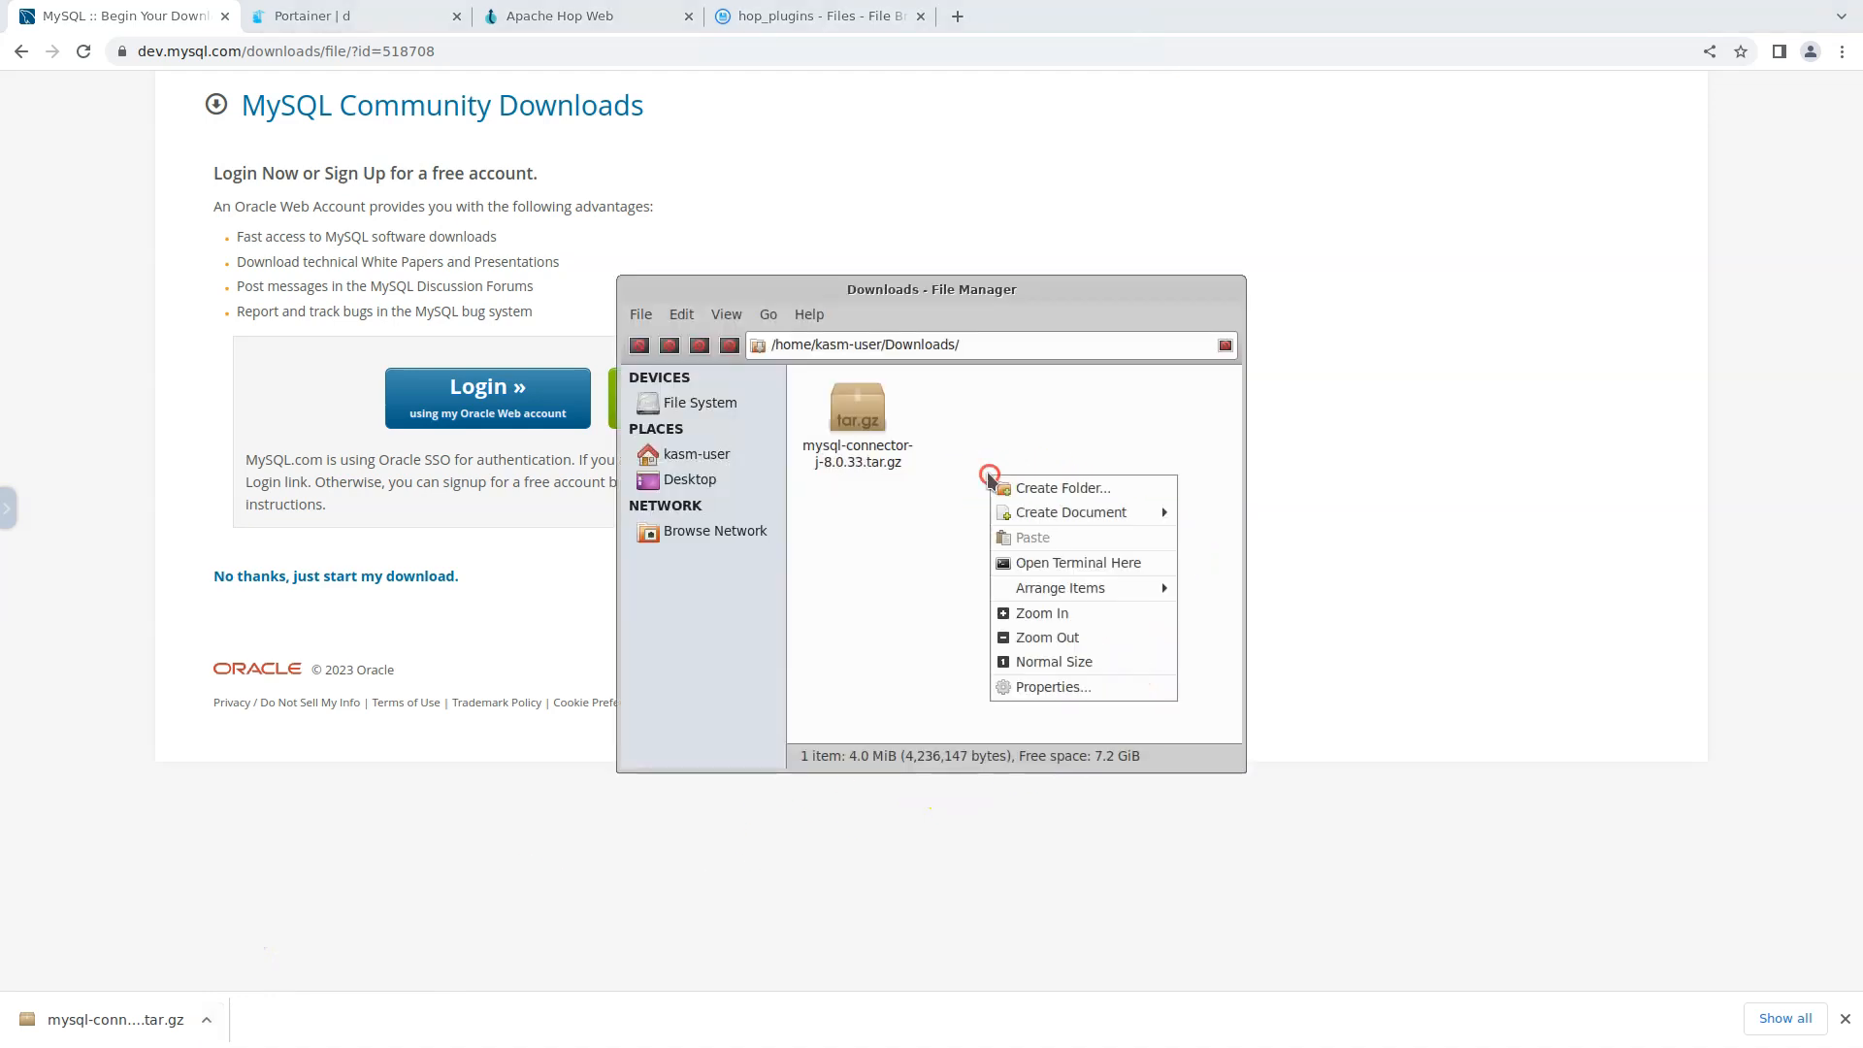
click(1048, 562)
drag(359, 14, 884, 336)
text(tar xvf mysql-connector-j-8.0.33.tar.gz)
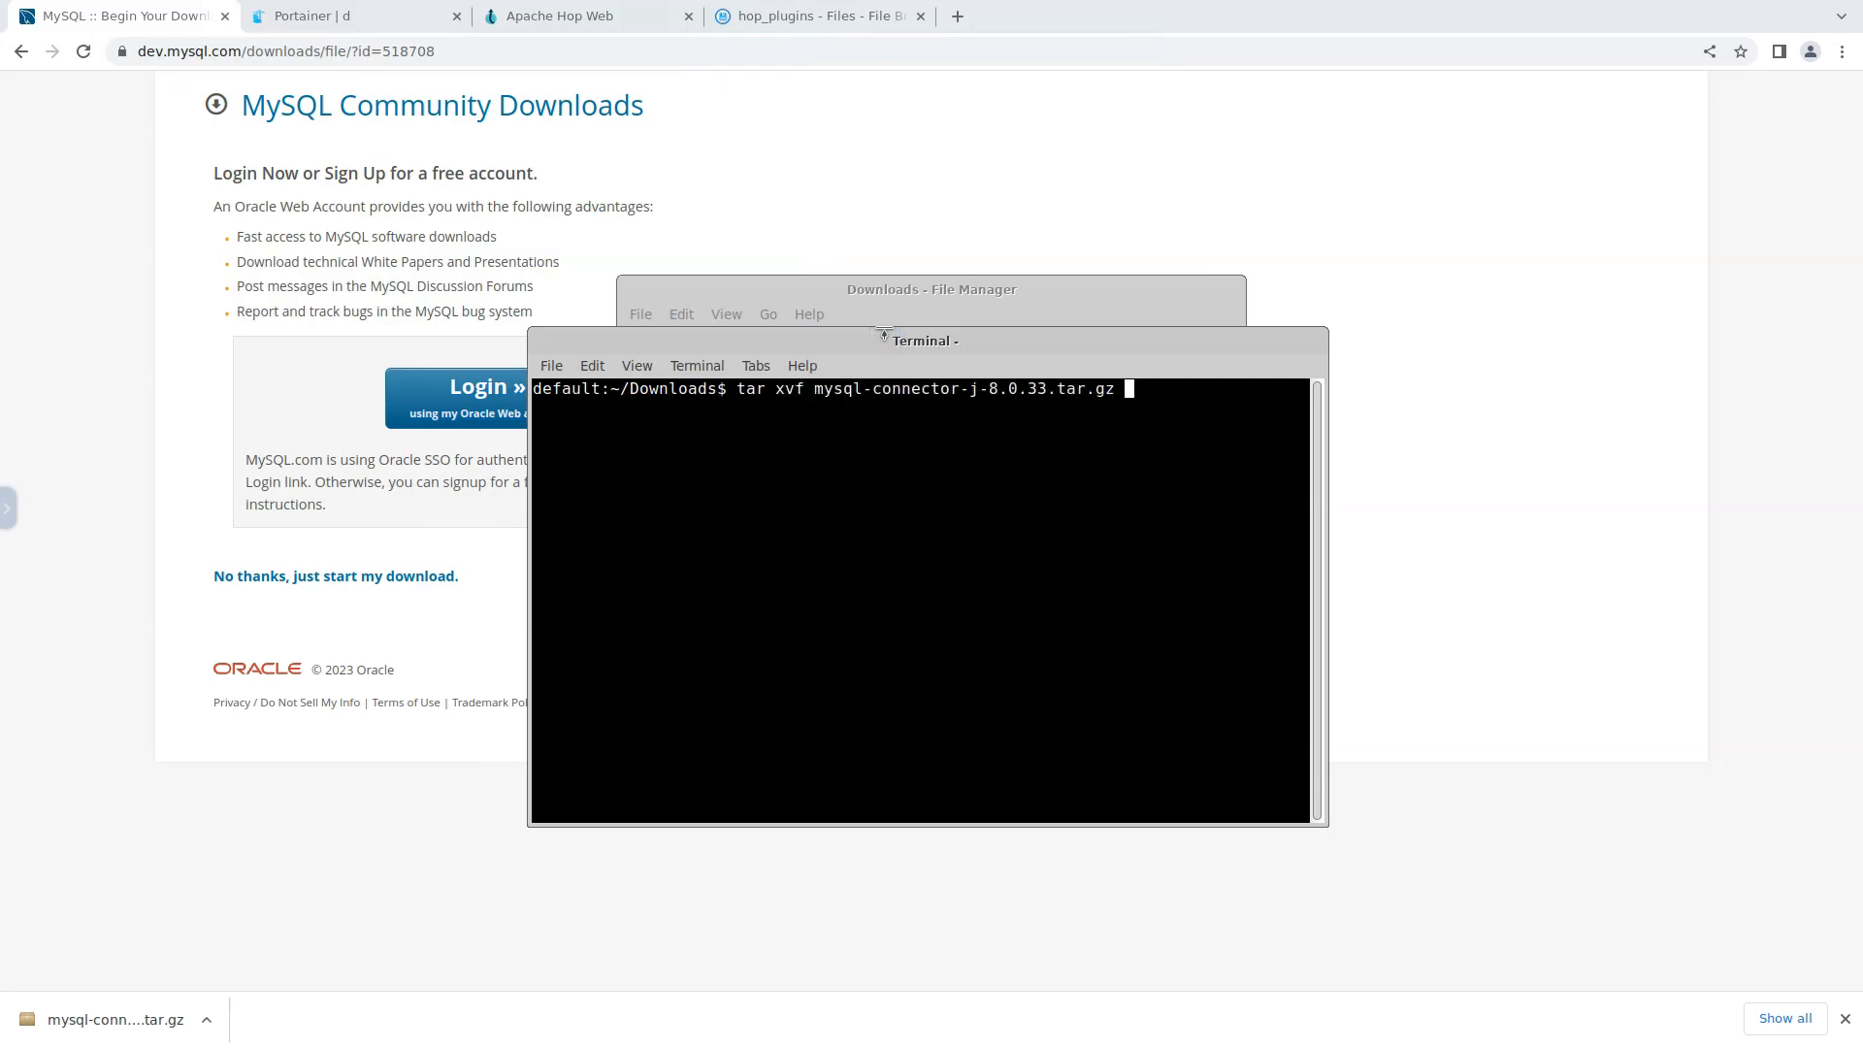
key(Return)
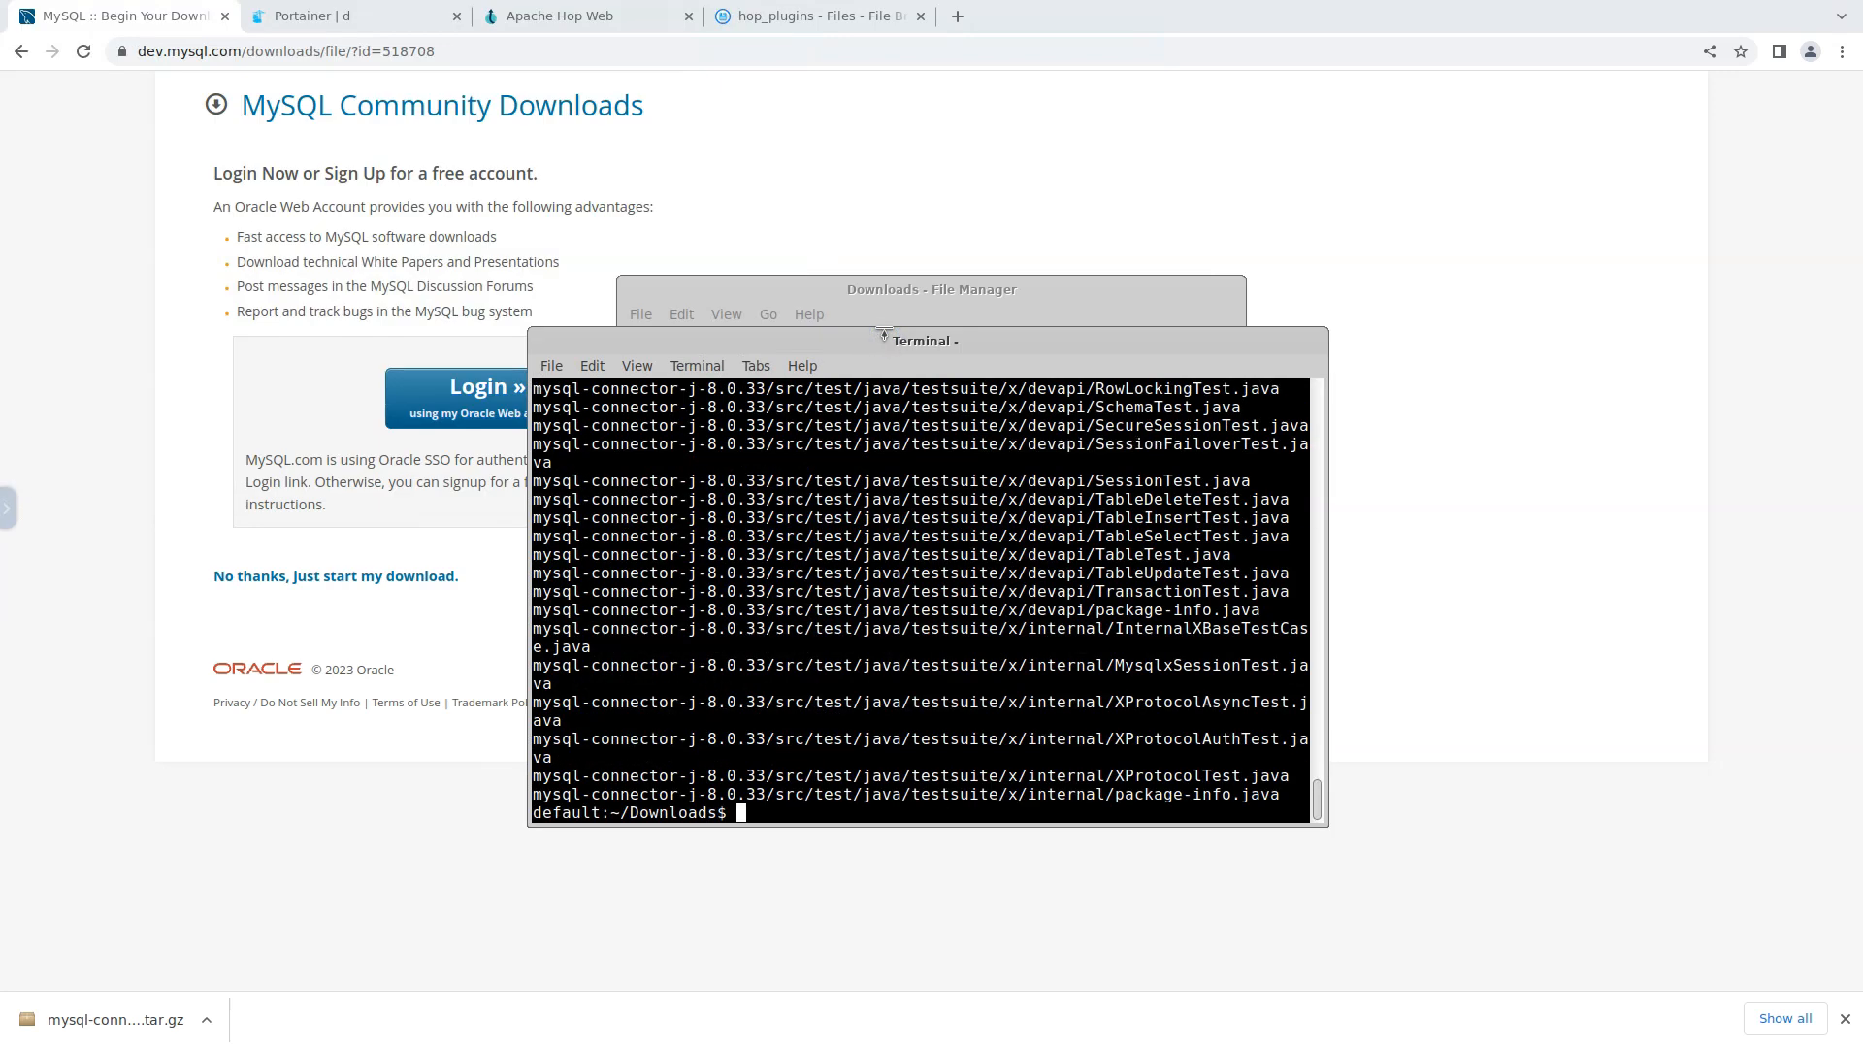
click(551, 366)
click(592, 538)
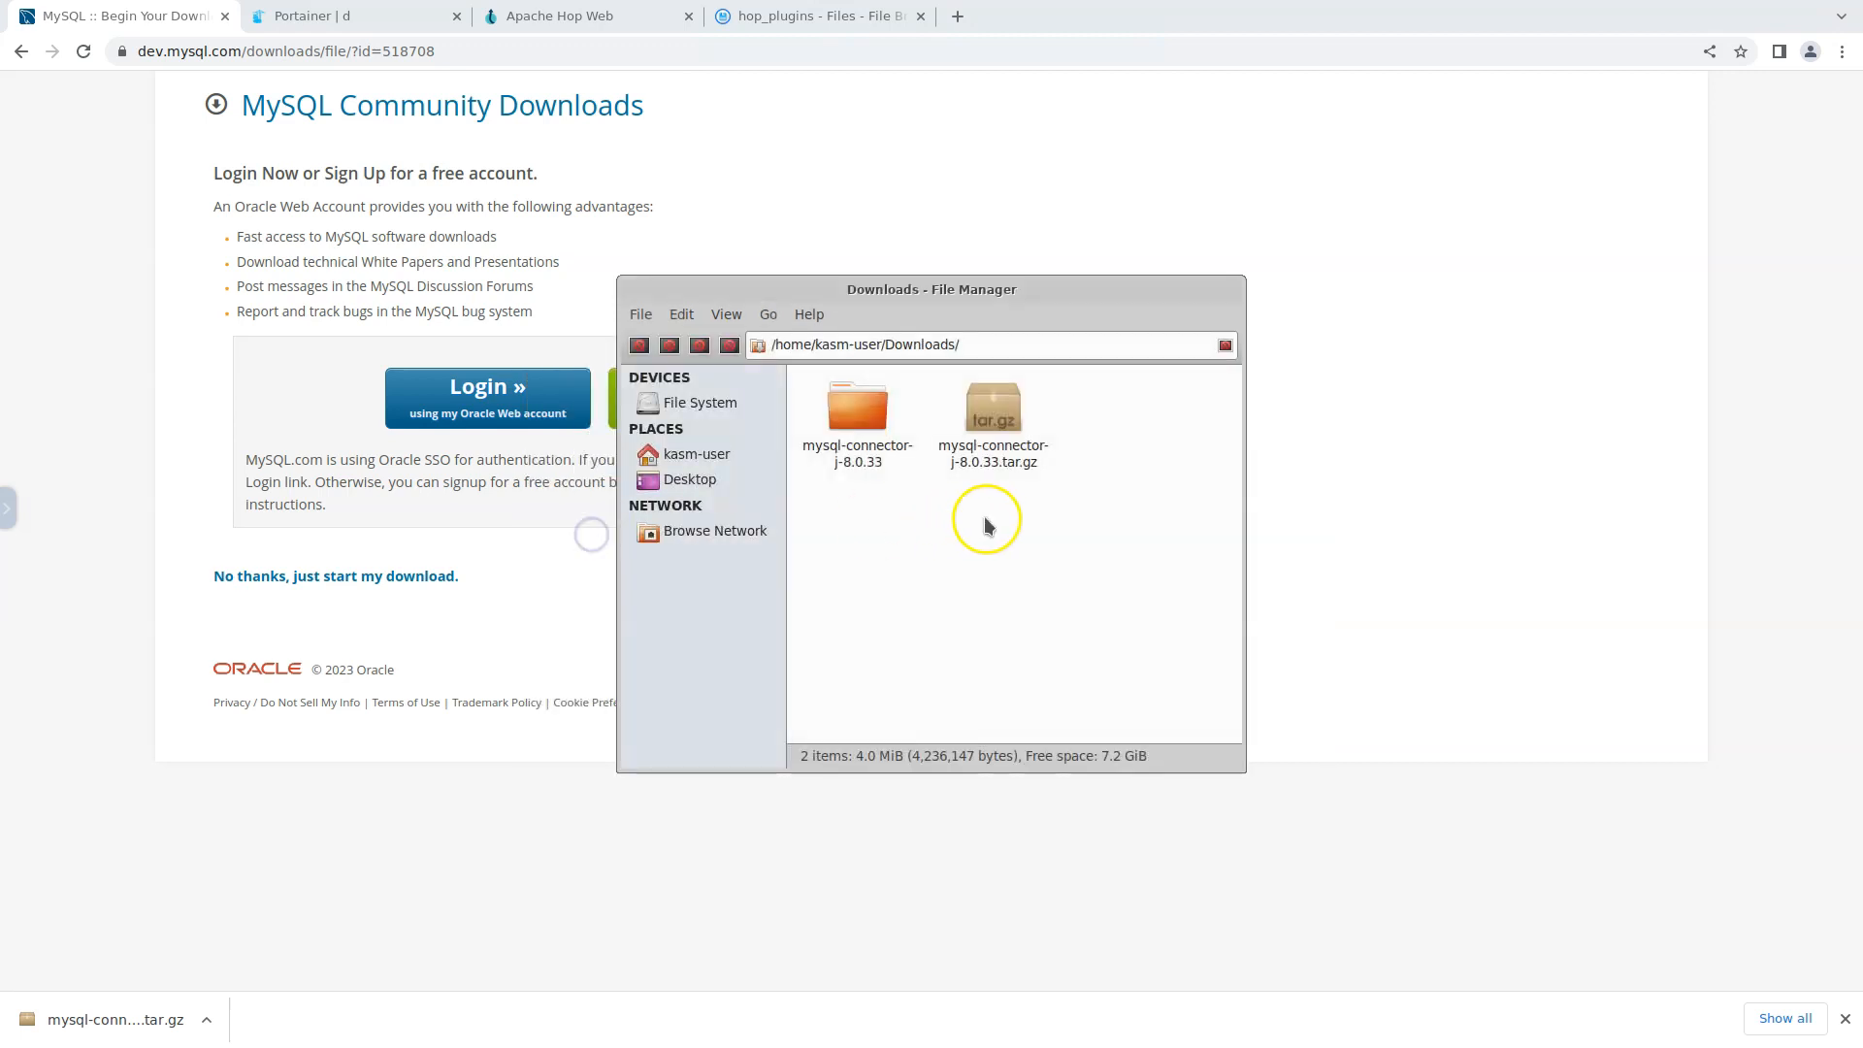
double_click(859, 417)
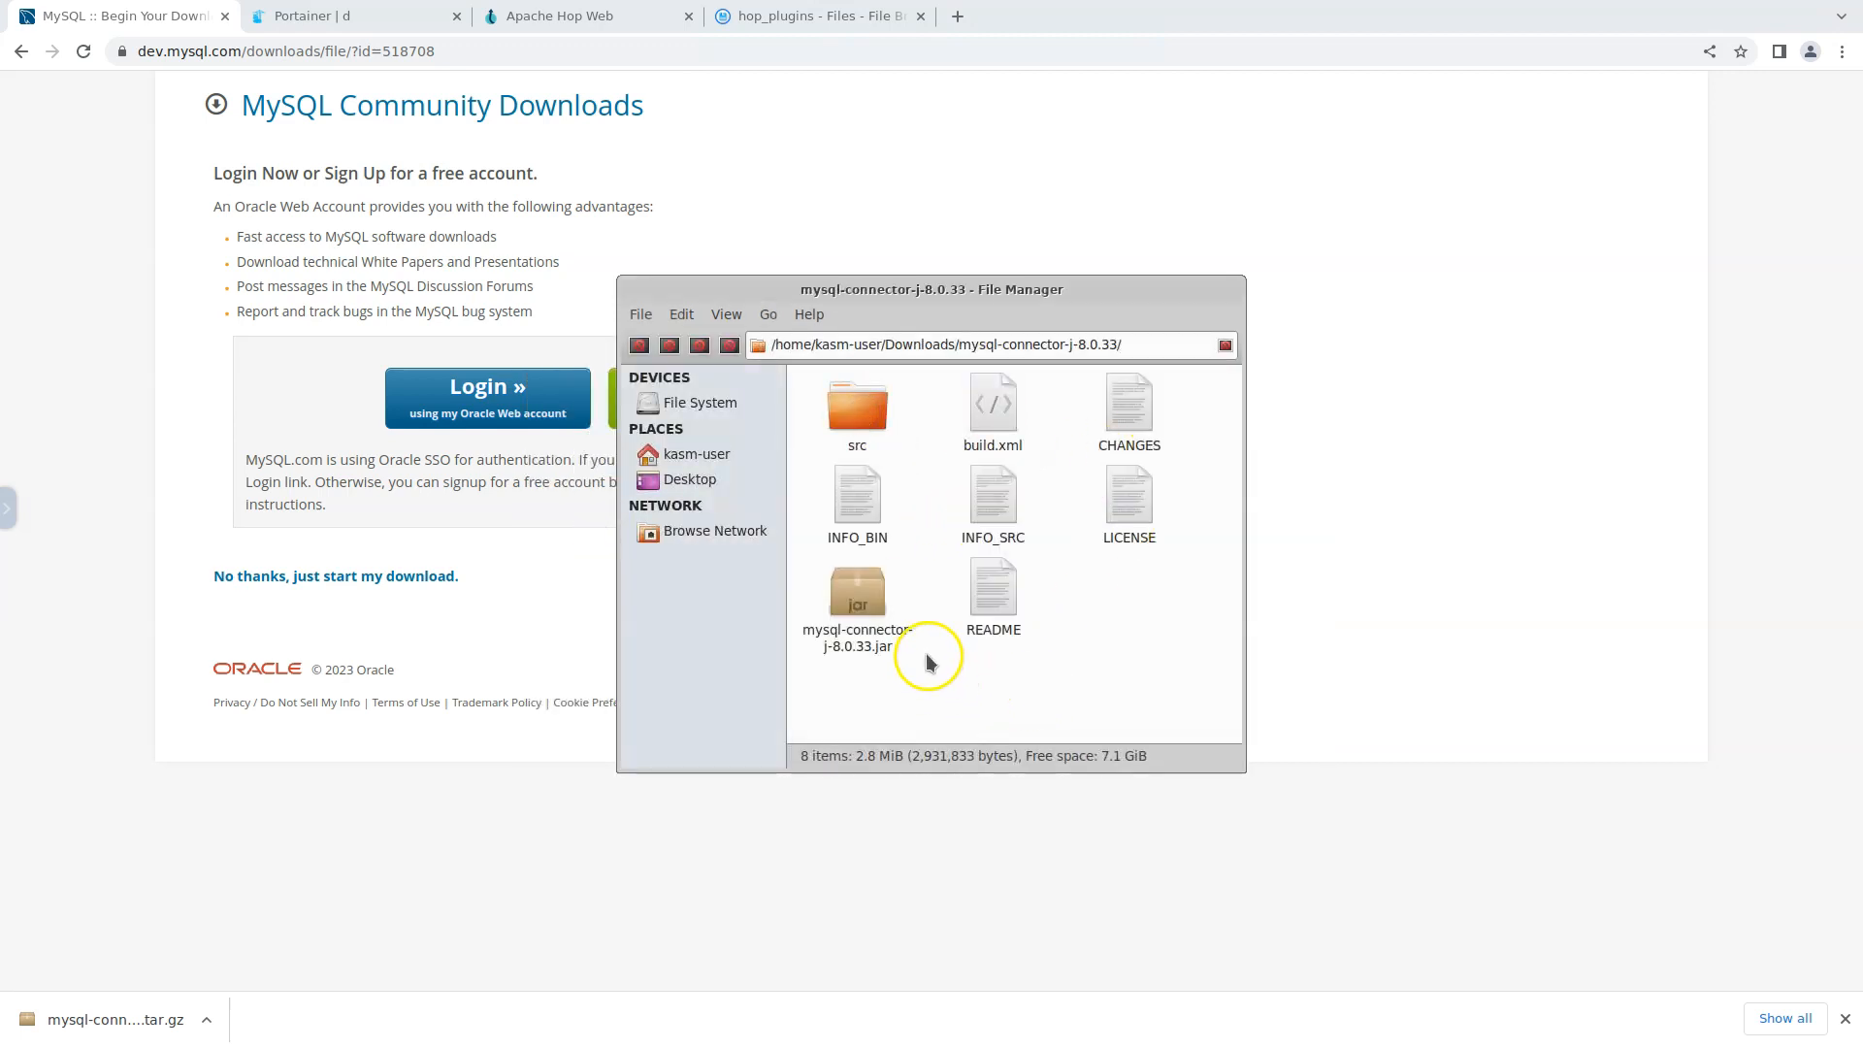
click(874, 611)
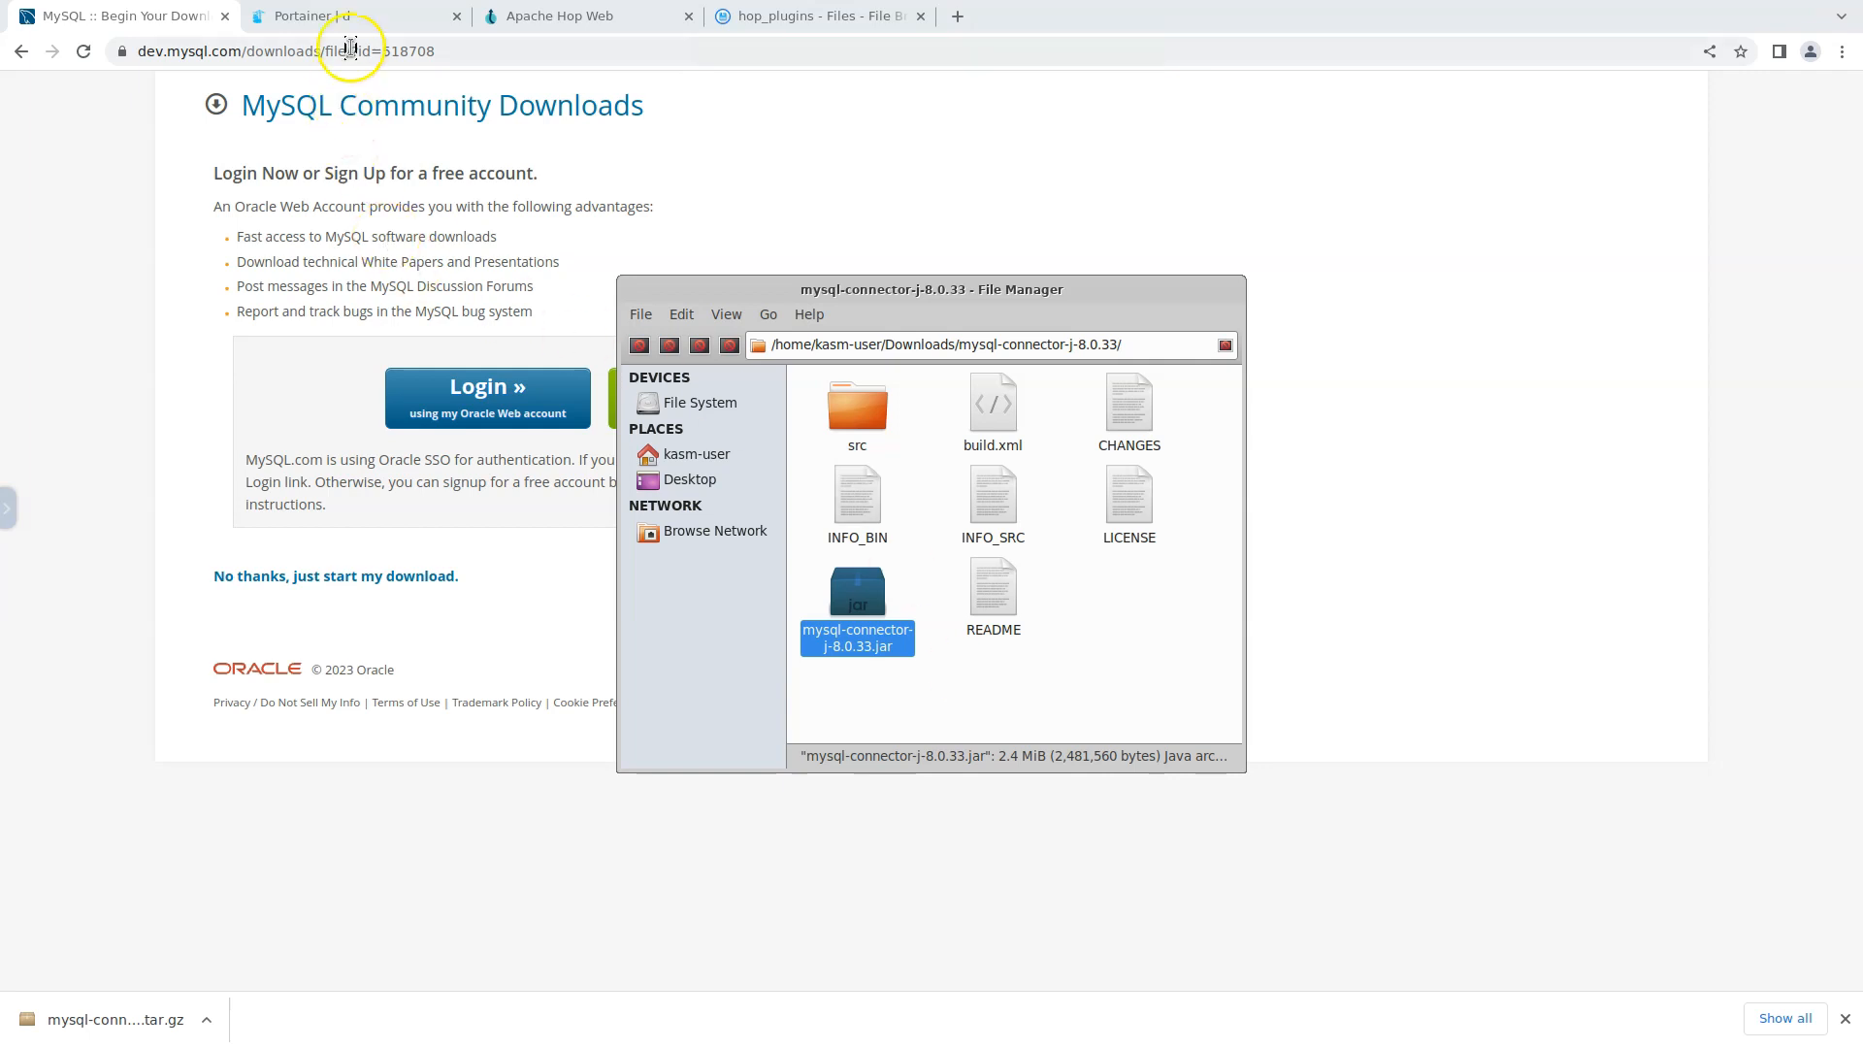
- Switch to File Browser and open the MySQL plugin's library folder, hop_plugins/databases/mysql/lib
click(576, 23)
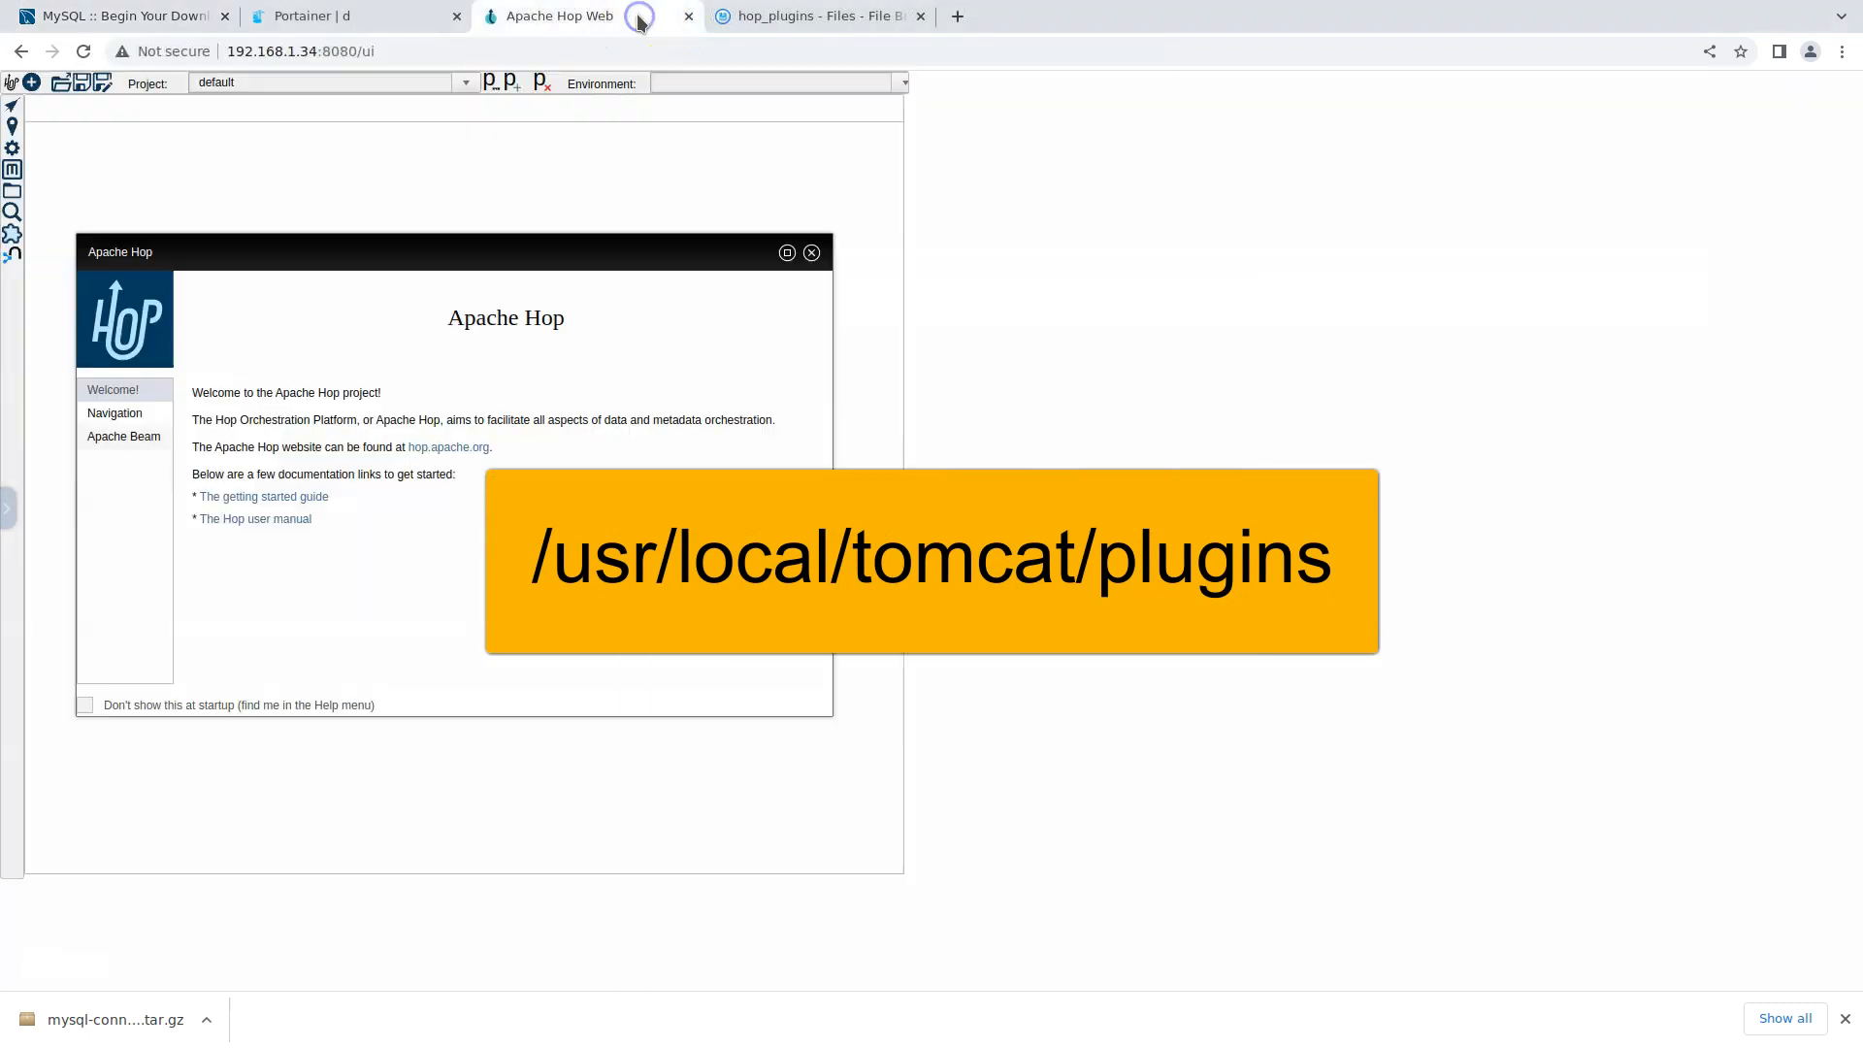
click(800, 15)
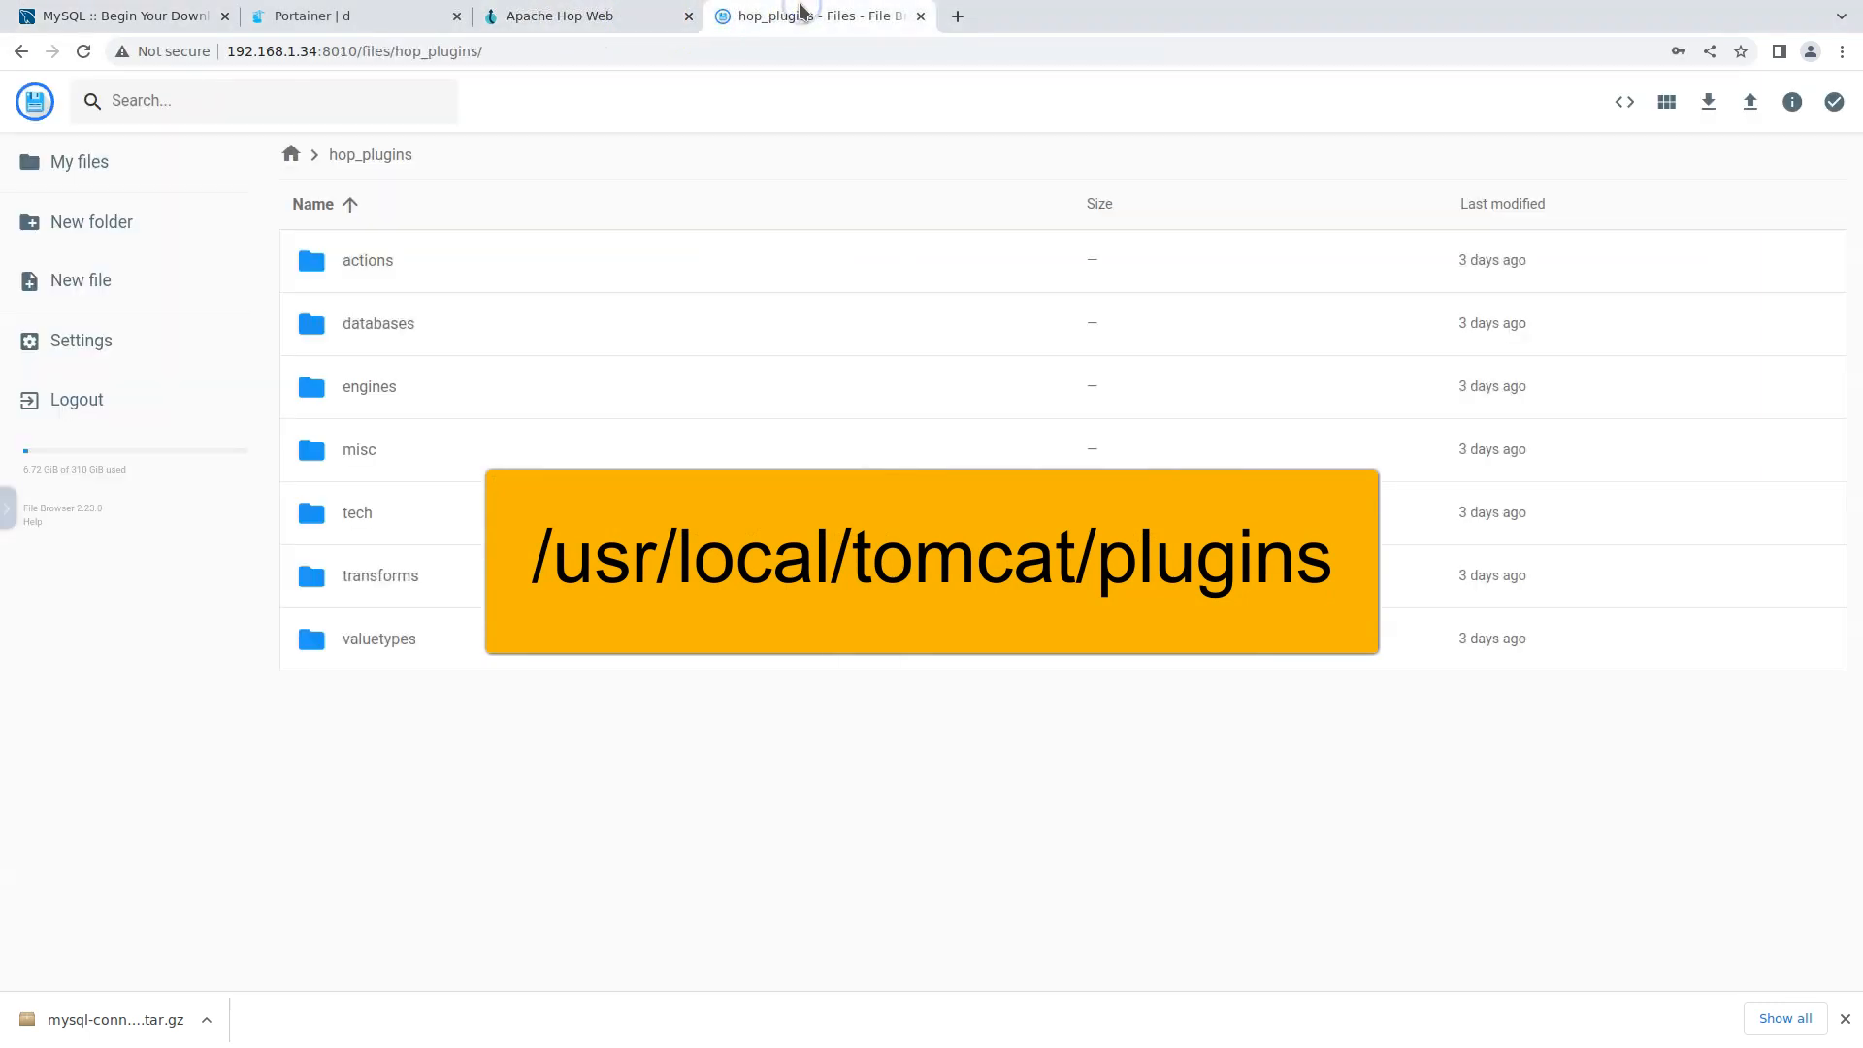
click(414, 335)
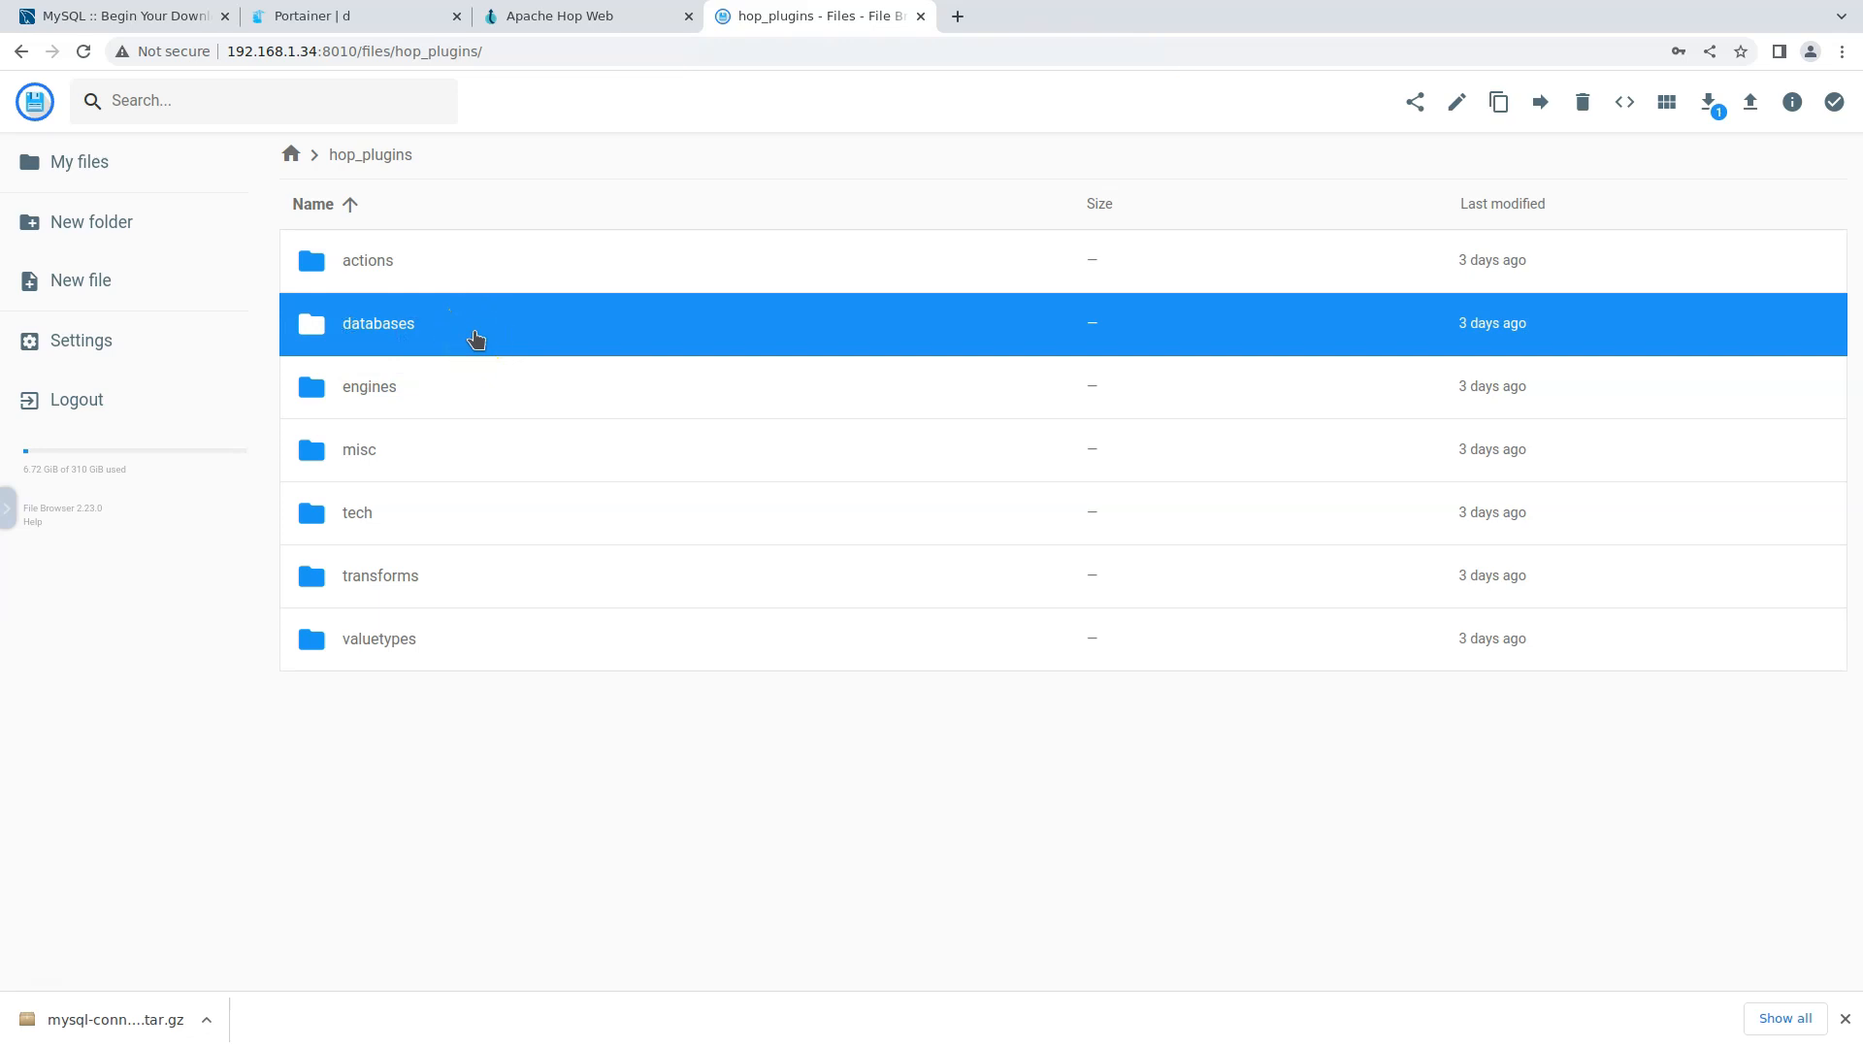
double_click(475, 336)
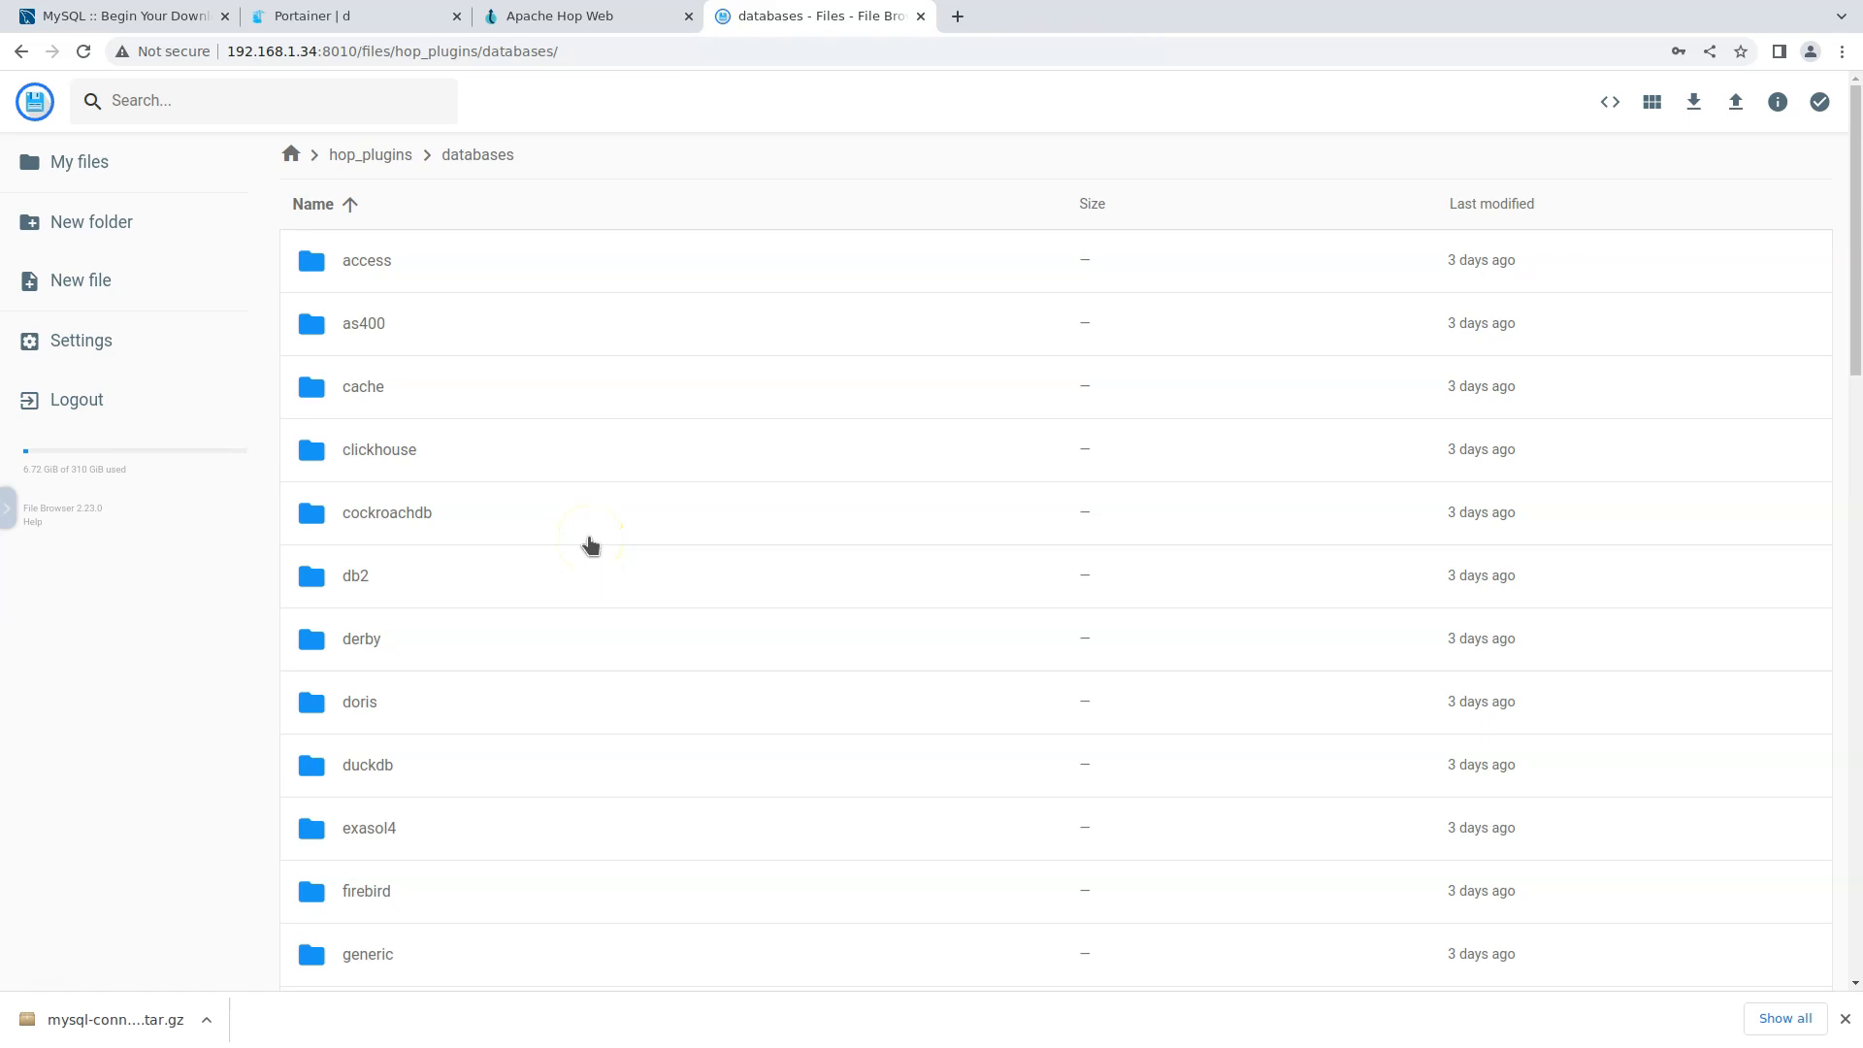
scroll(503, 698, down, 4)
scroll(525, 679, down, 9)
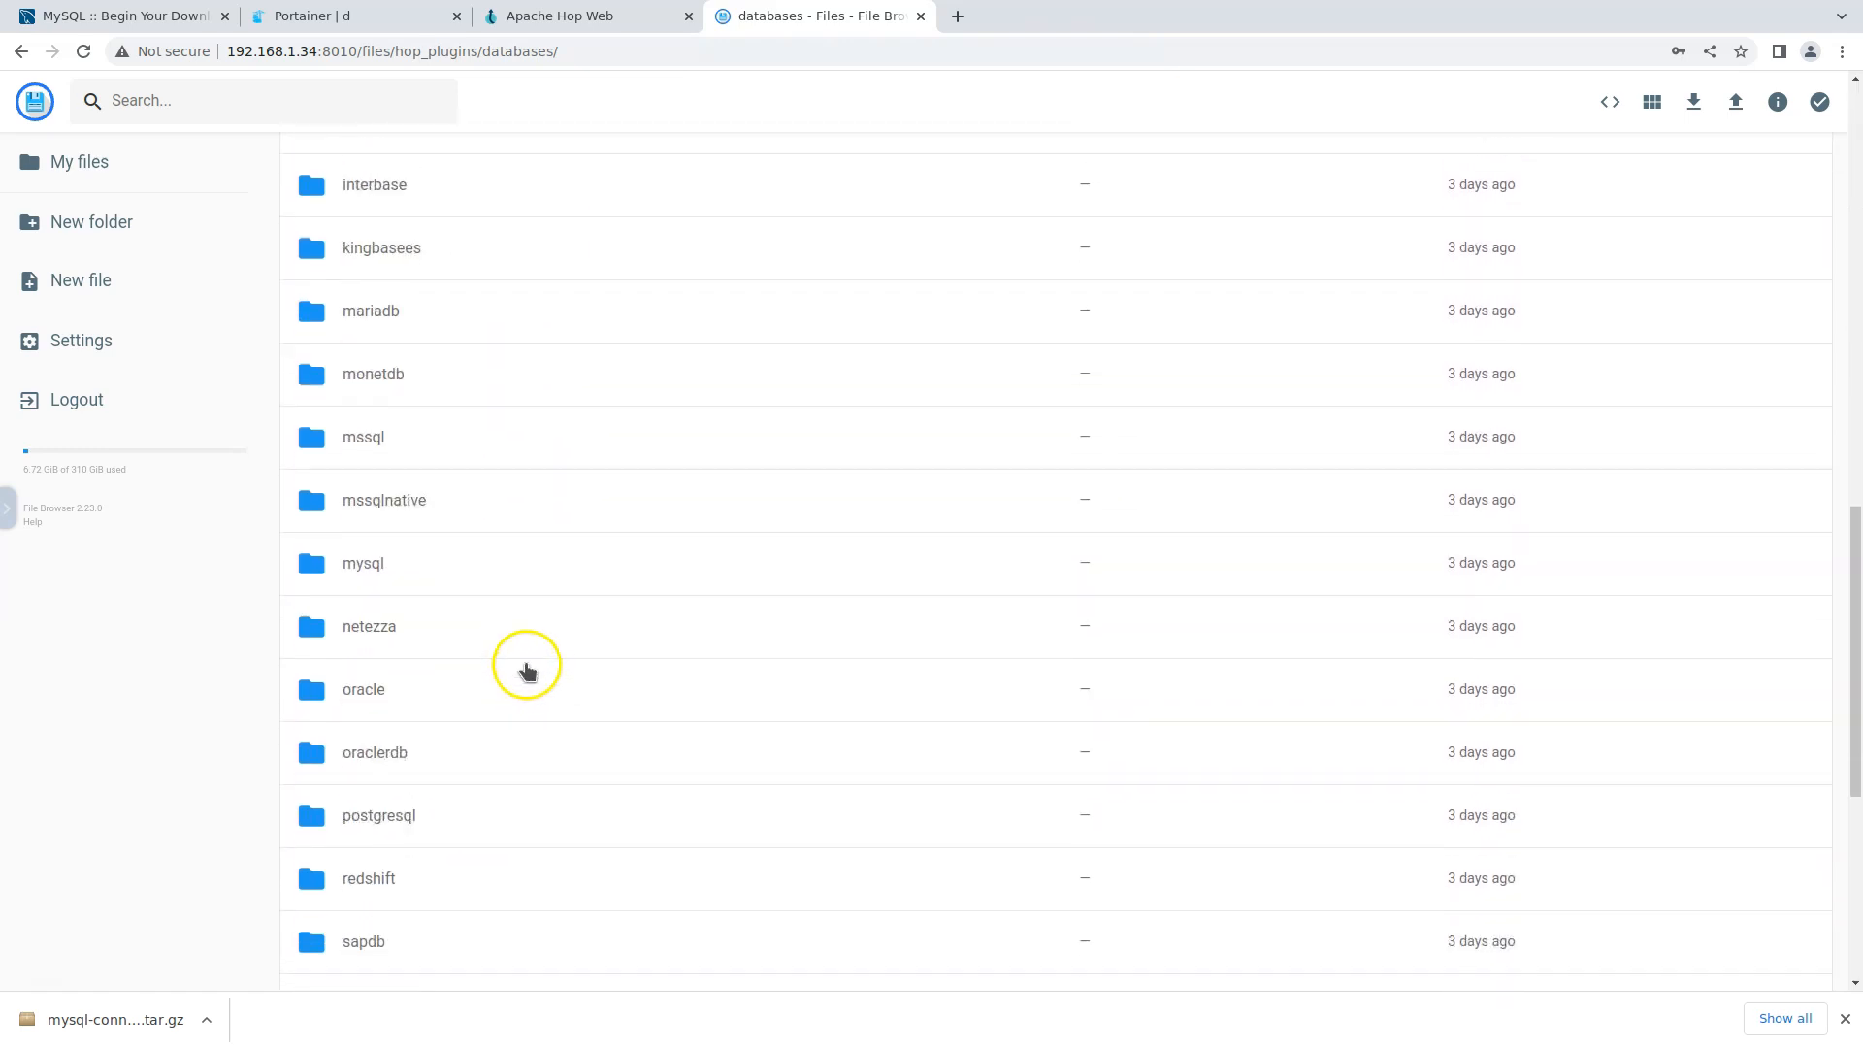
double_click(382, 566)
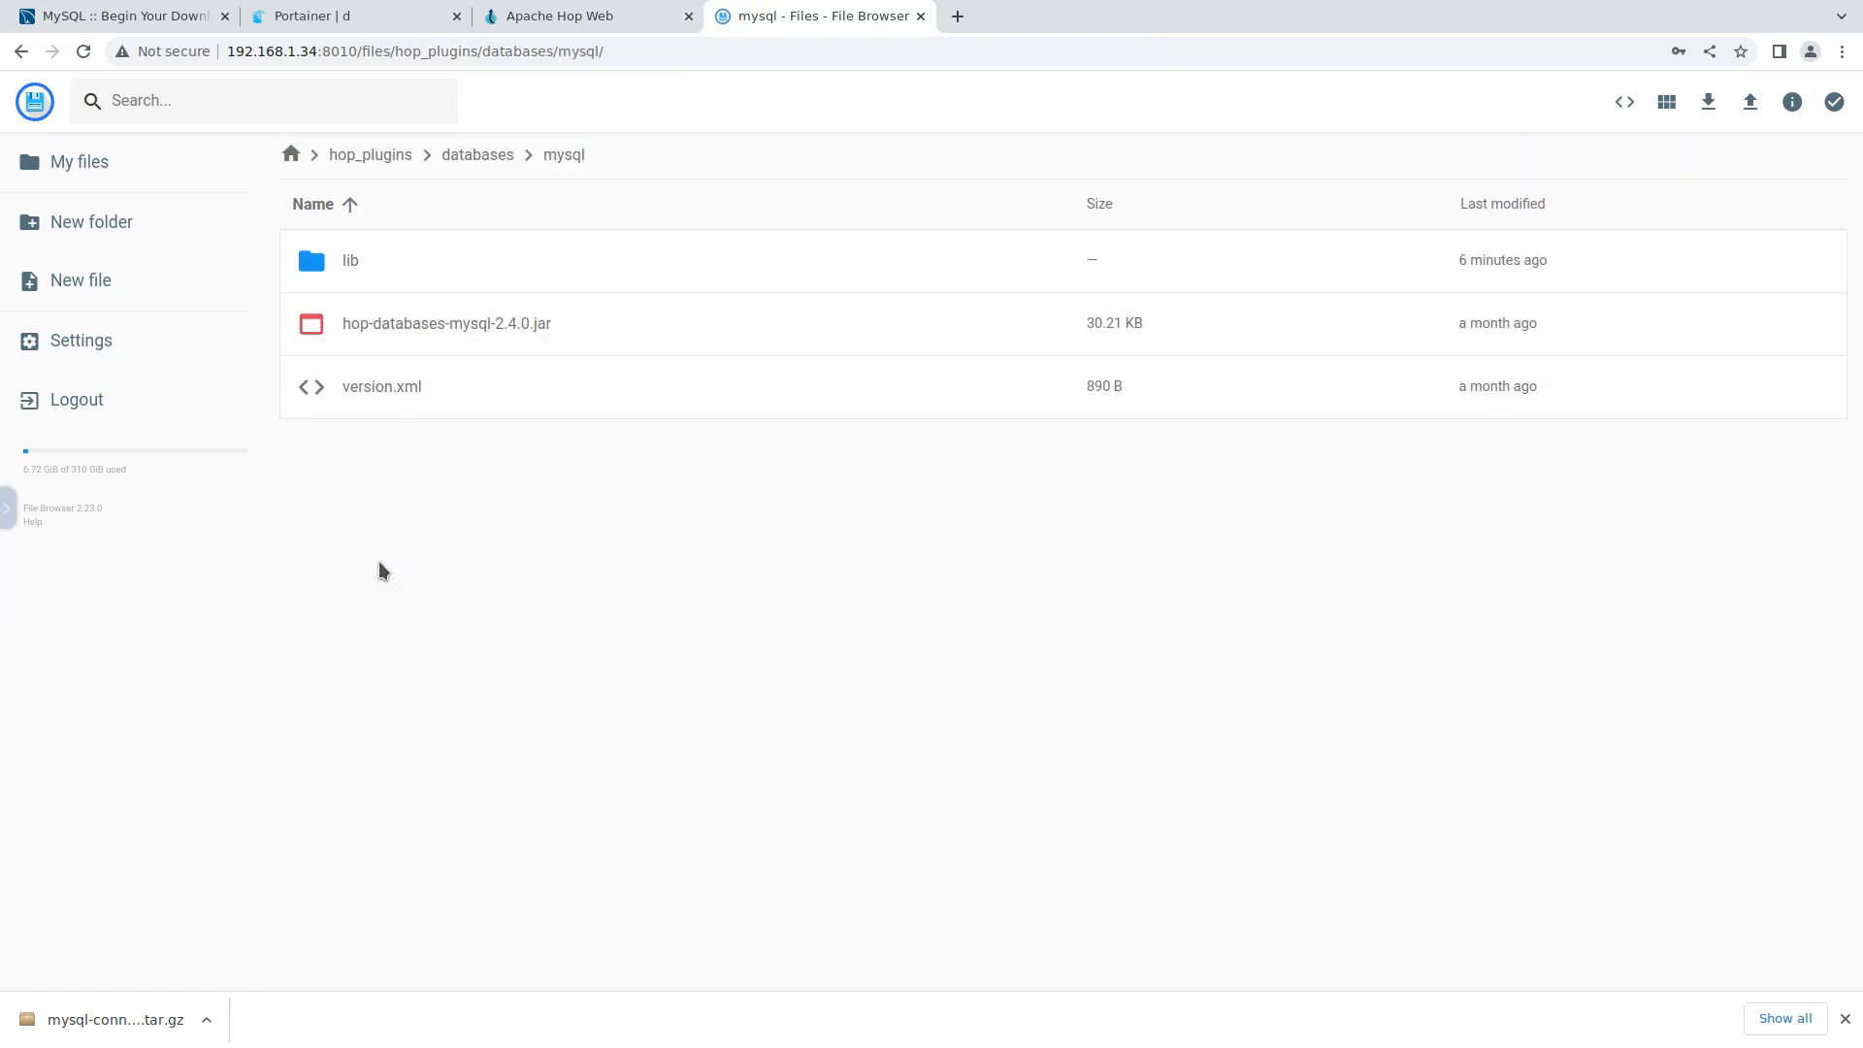
double_click(396, 264)
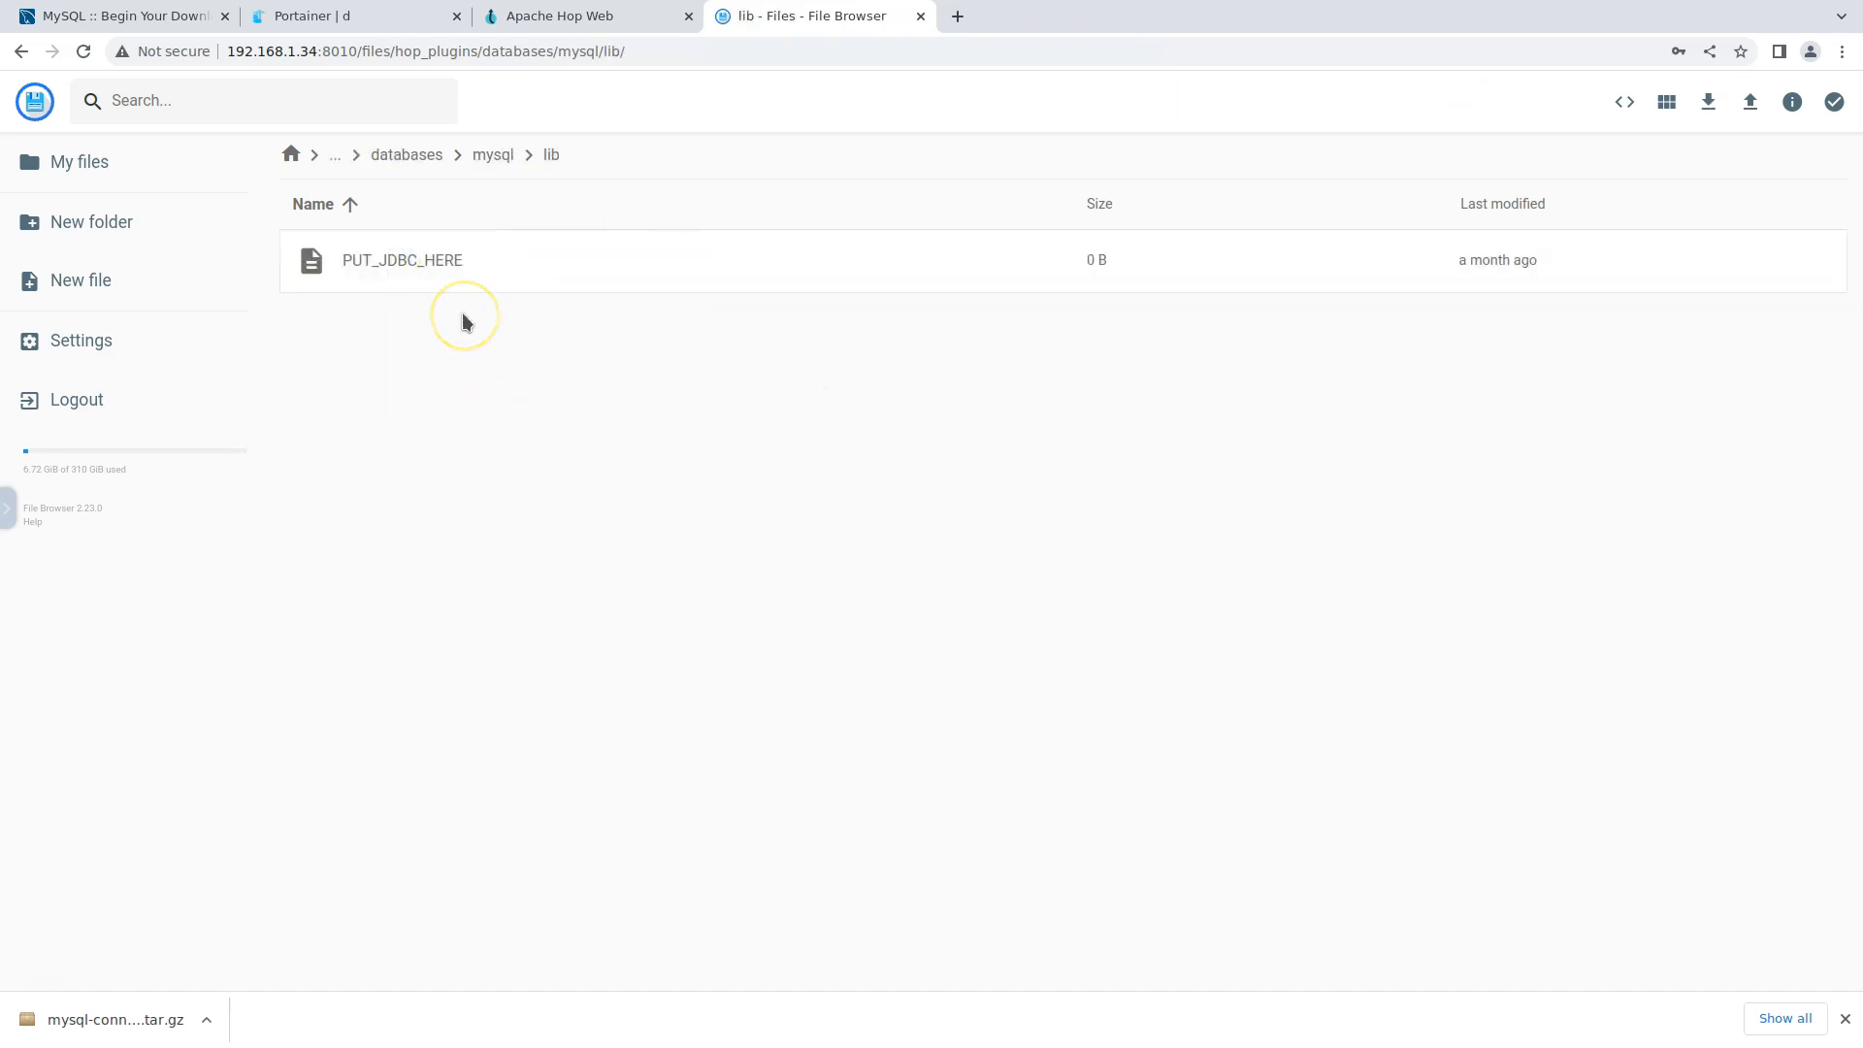
- Upload mysql-connector-j-8.0.33.jar from the extracted connector folder into the MySQL plugin's lib folder
click(1750, 102)
click(836, 563)
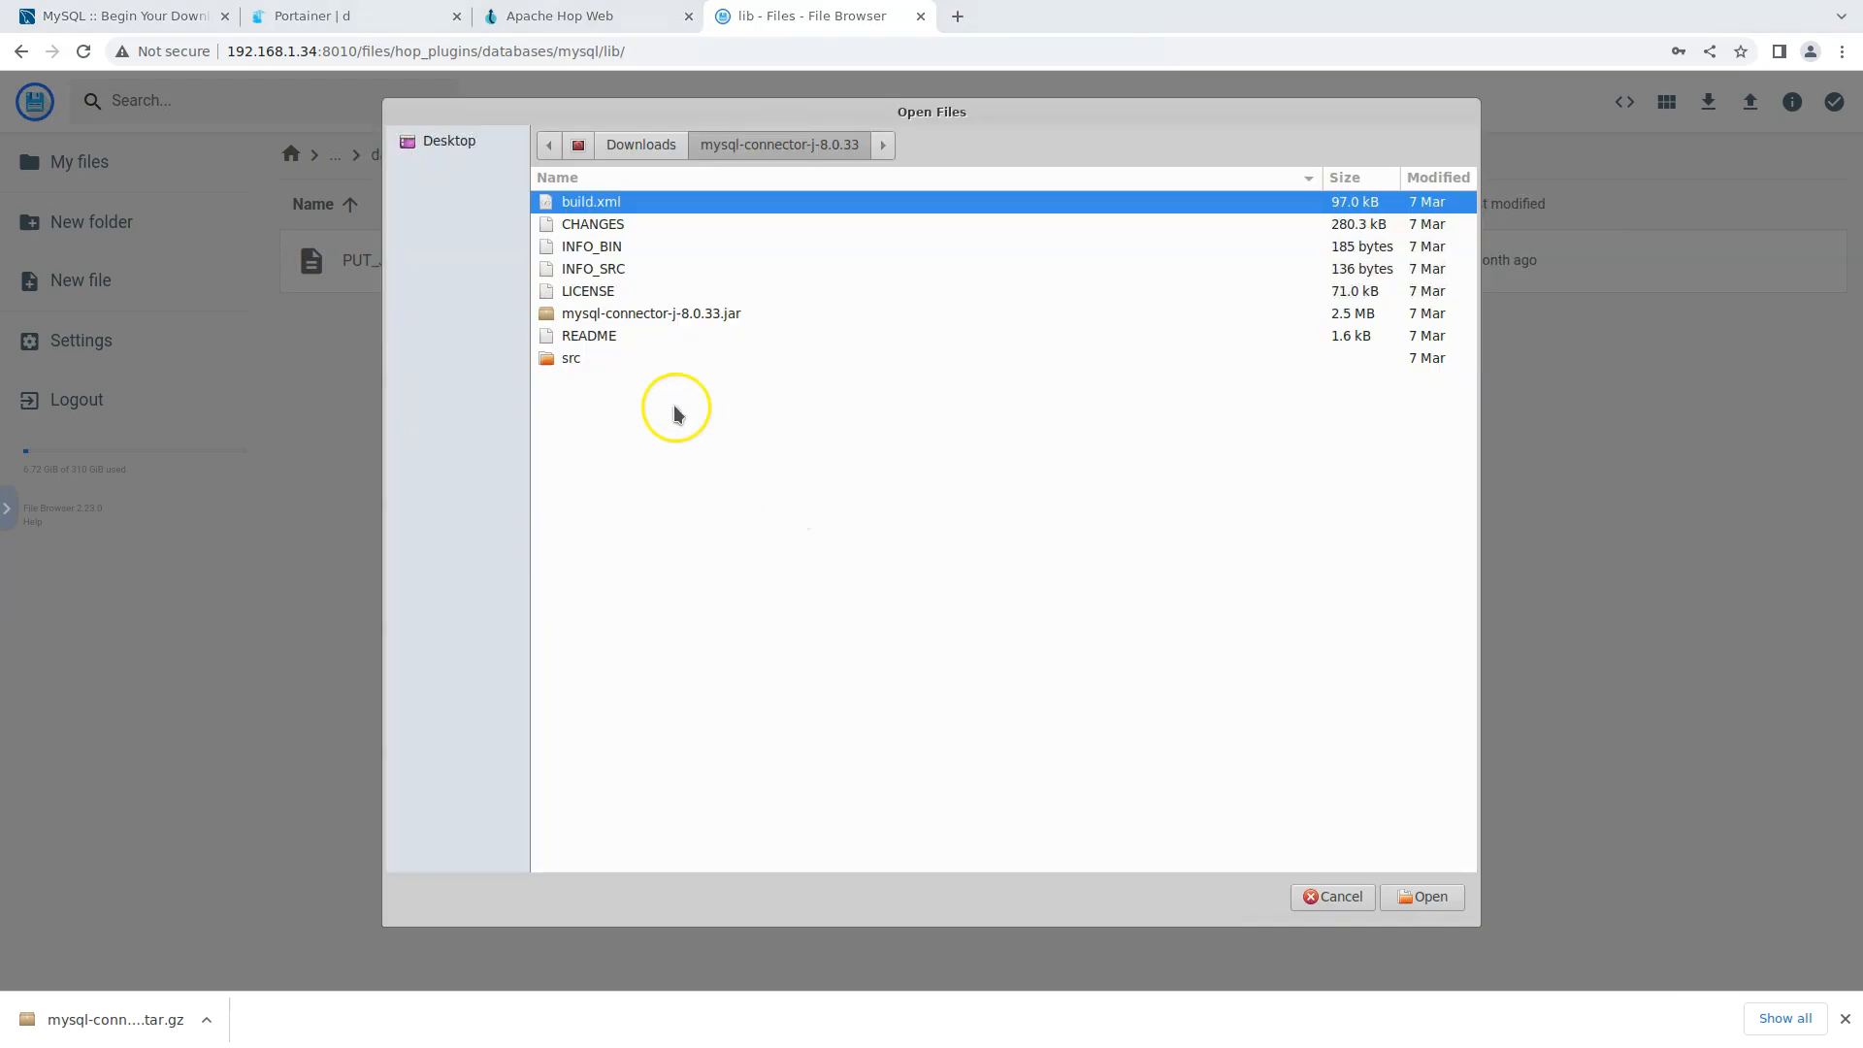
click(639, 314)
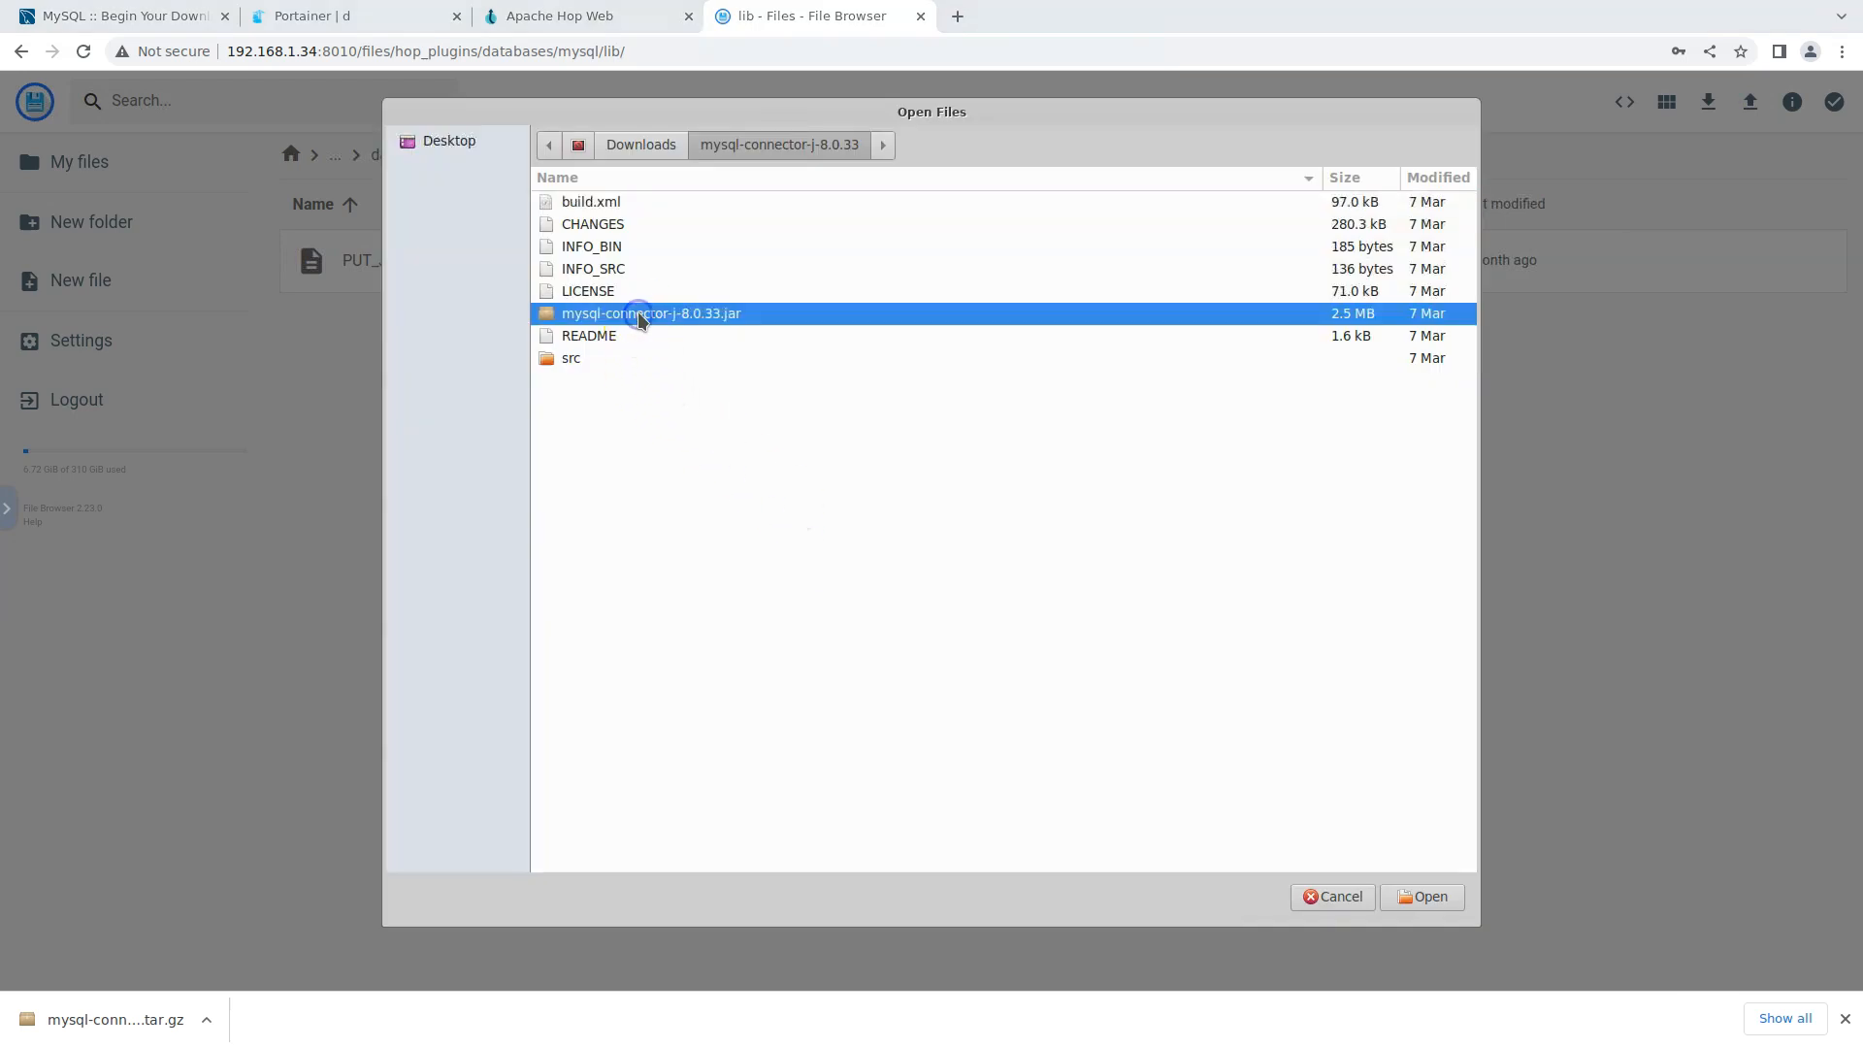
click(1424, 897)
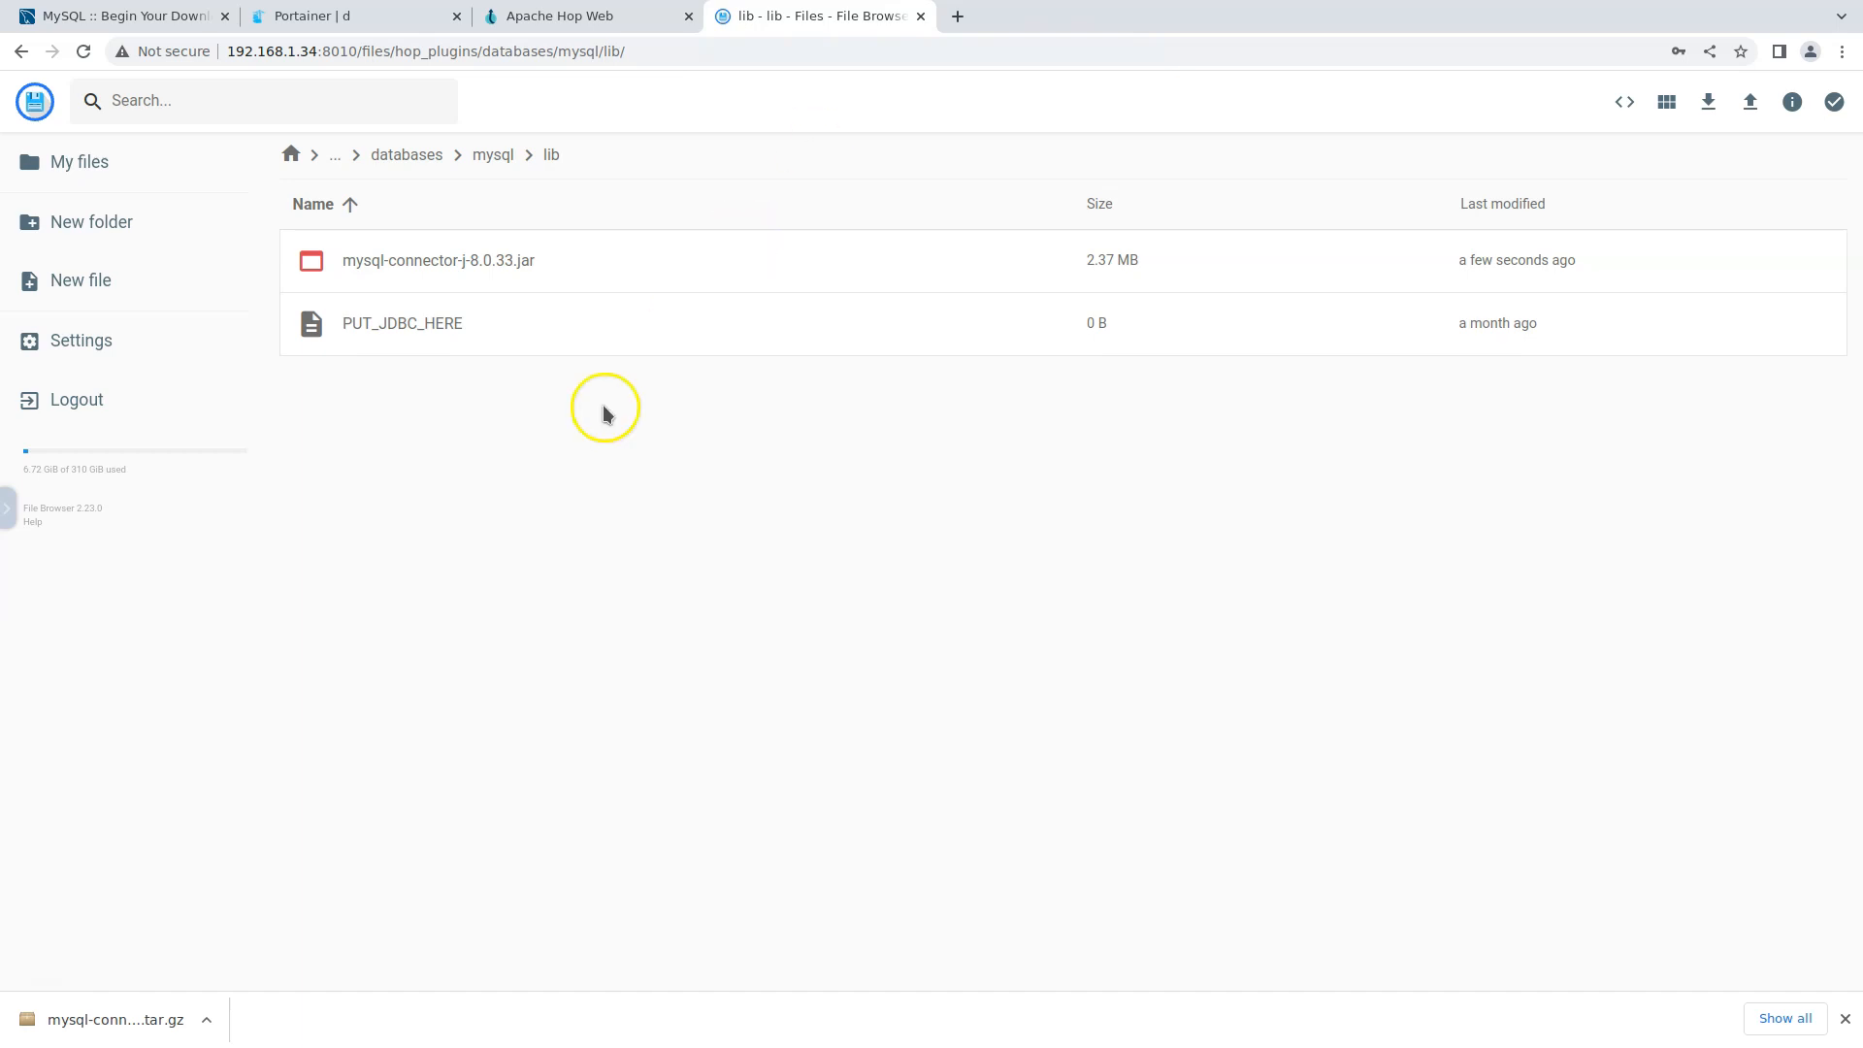
- Switch to Portainer, restart the apache-hop container and check its startup in the container logs
click(292, 20)
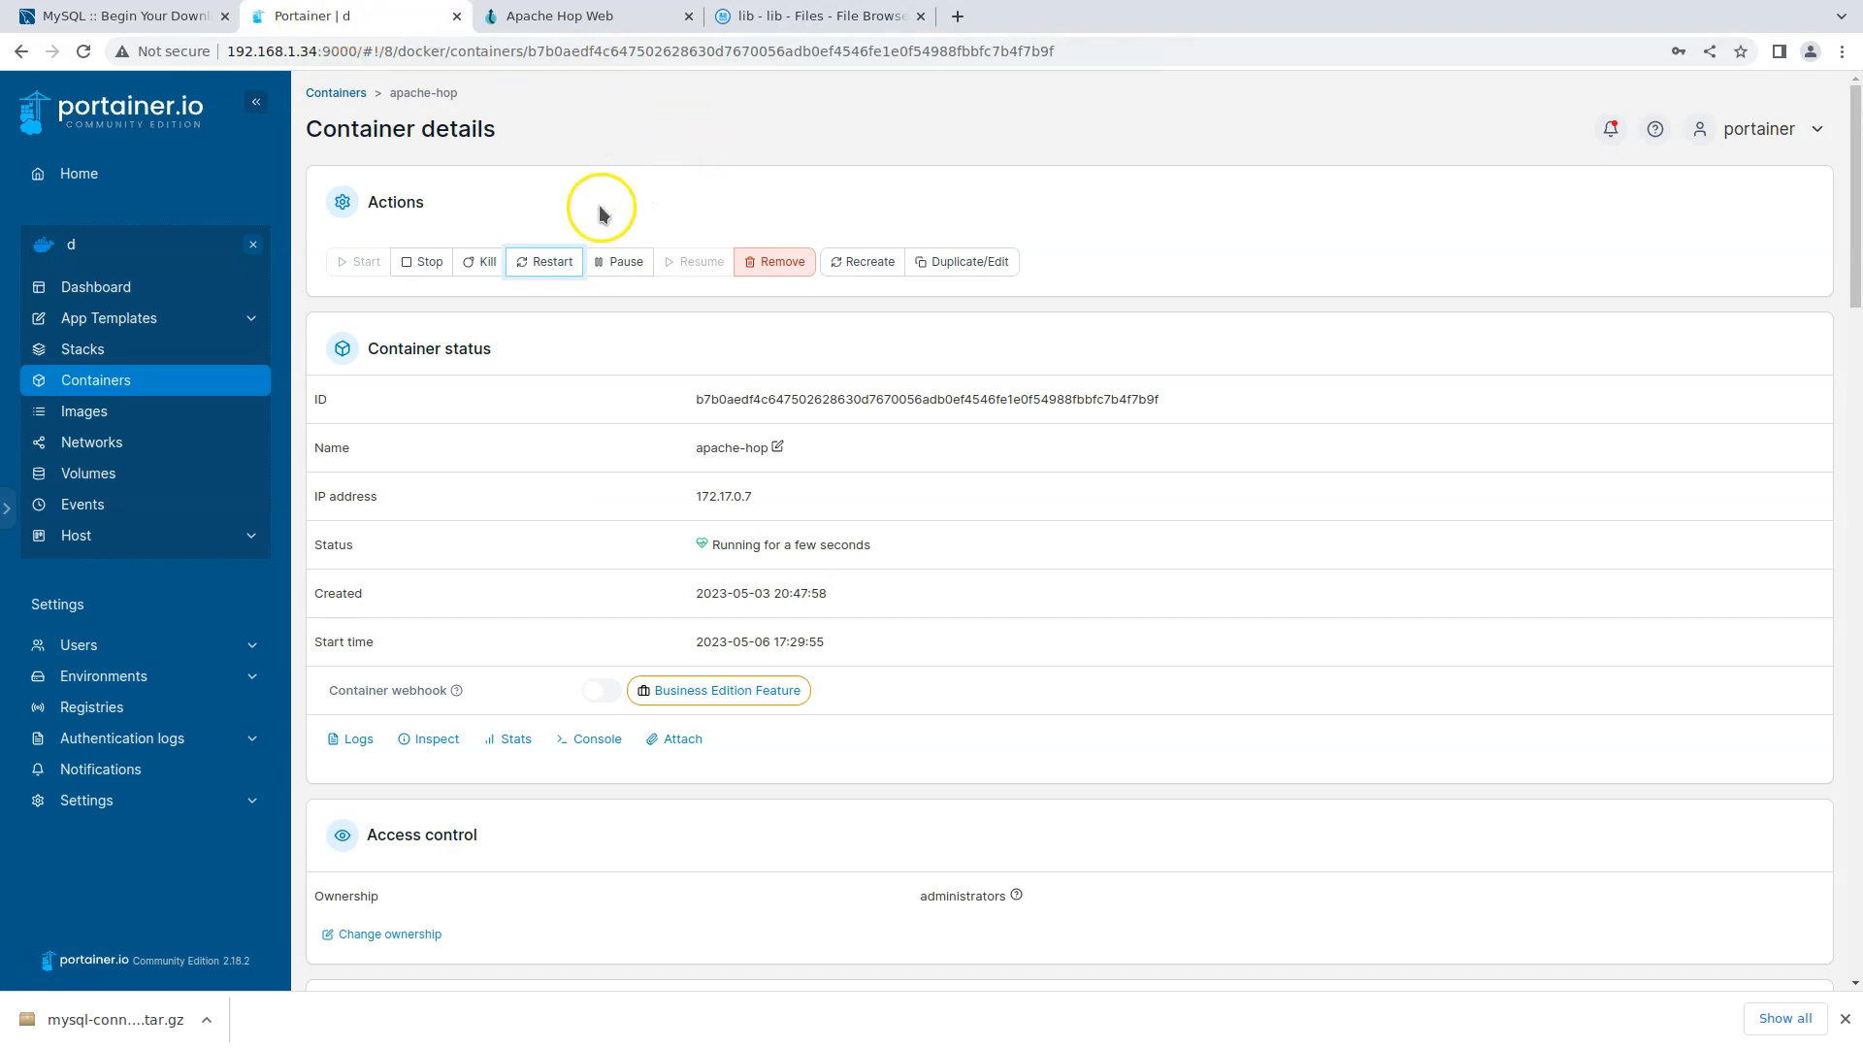
click(566, 275)
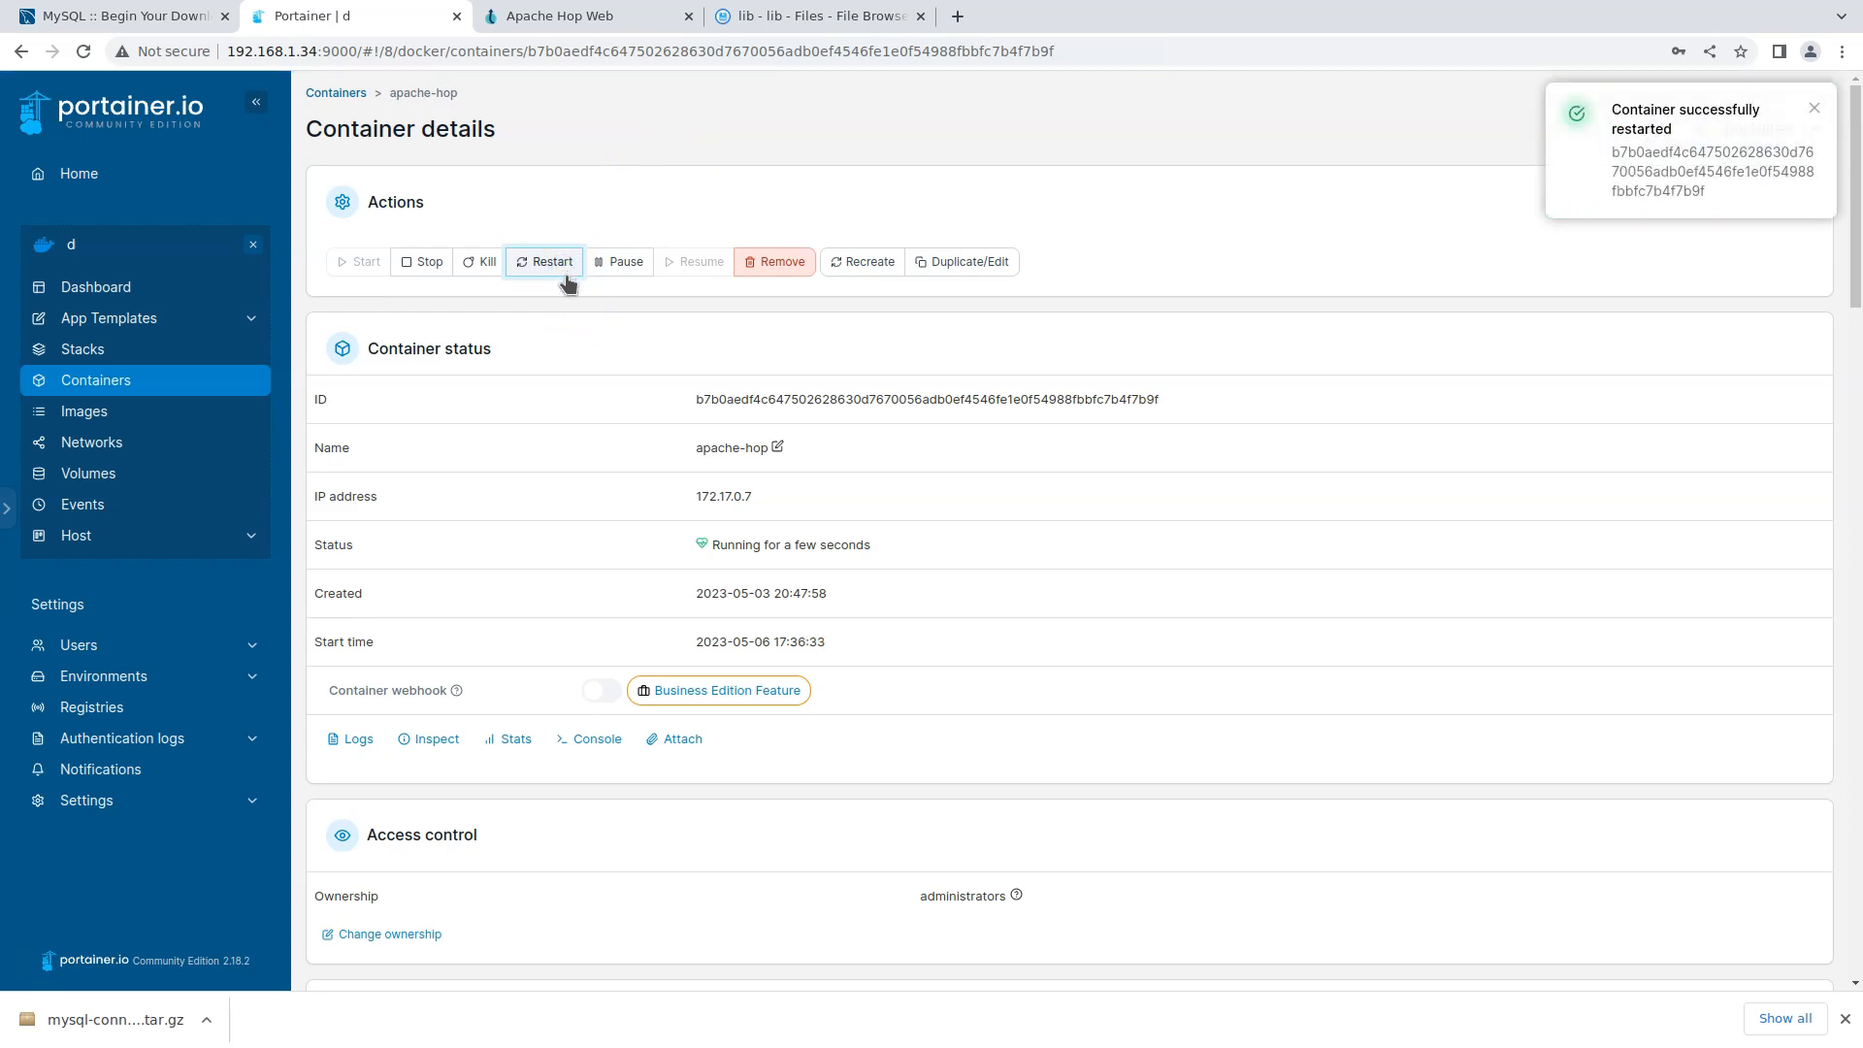
click(352, 740)
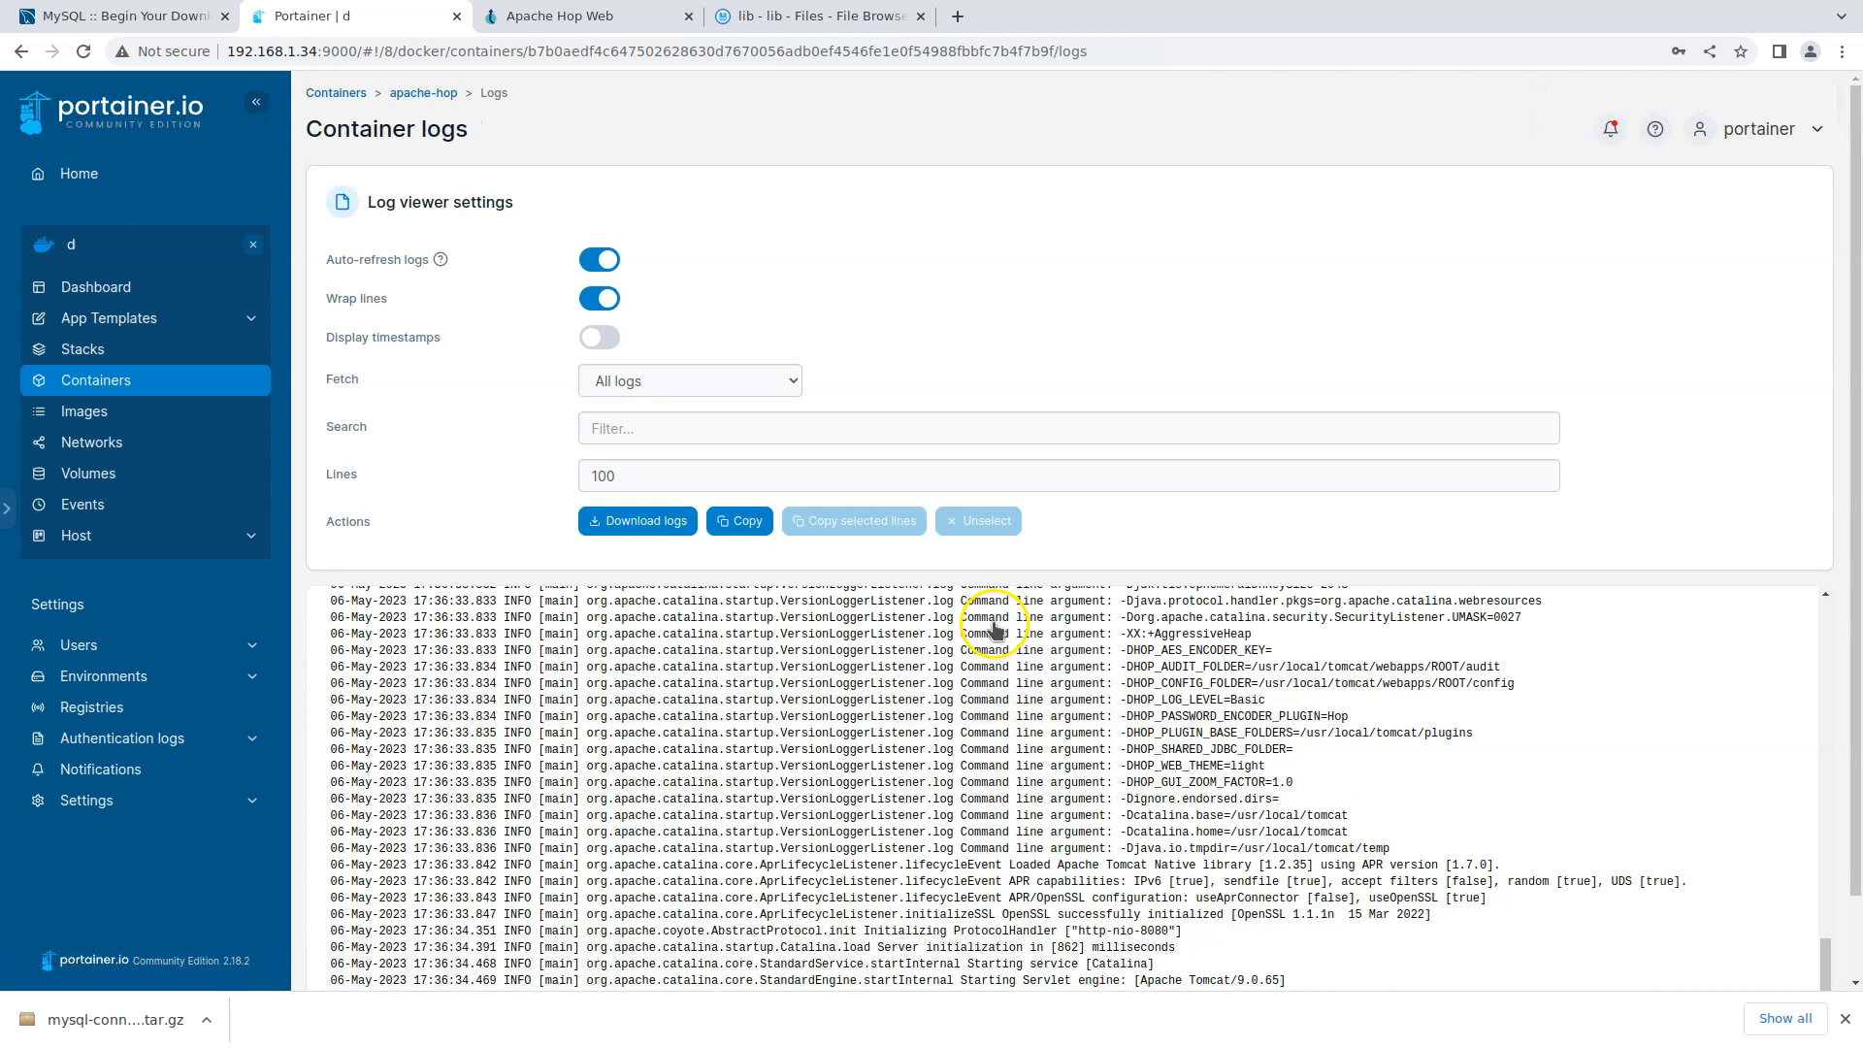
scroll(1847, 804, down, 1)
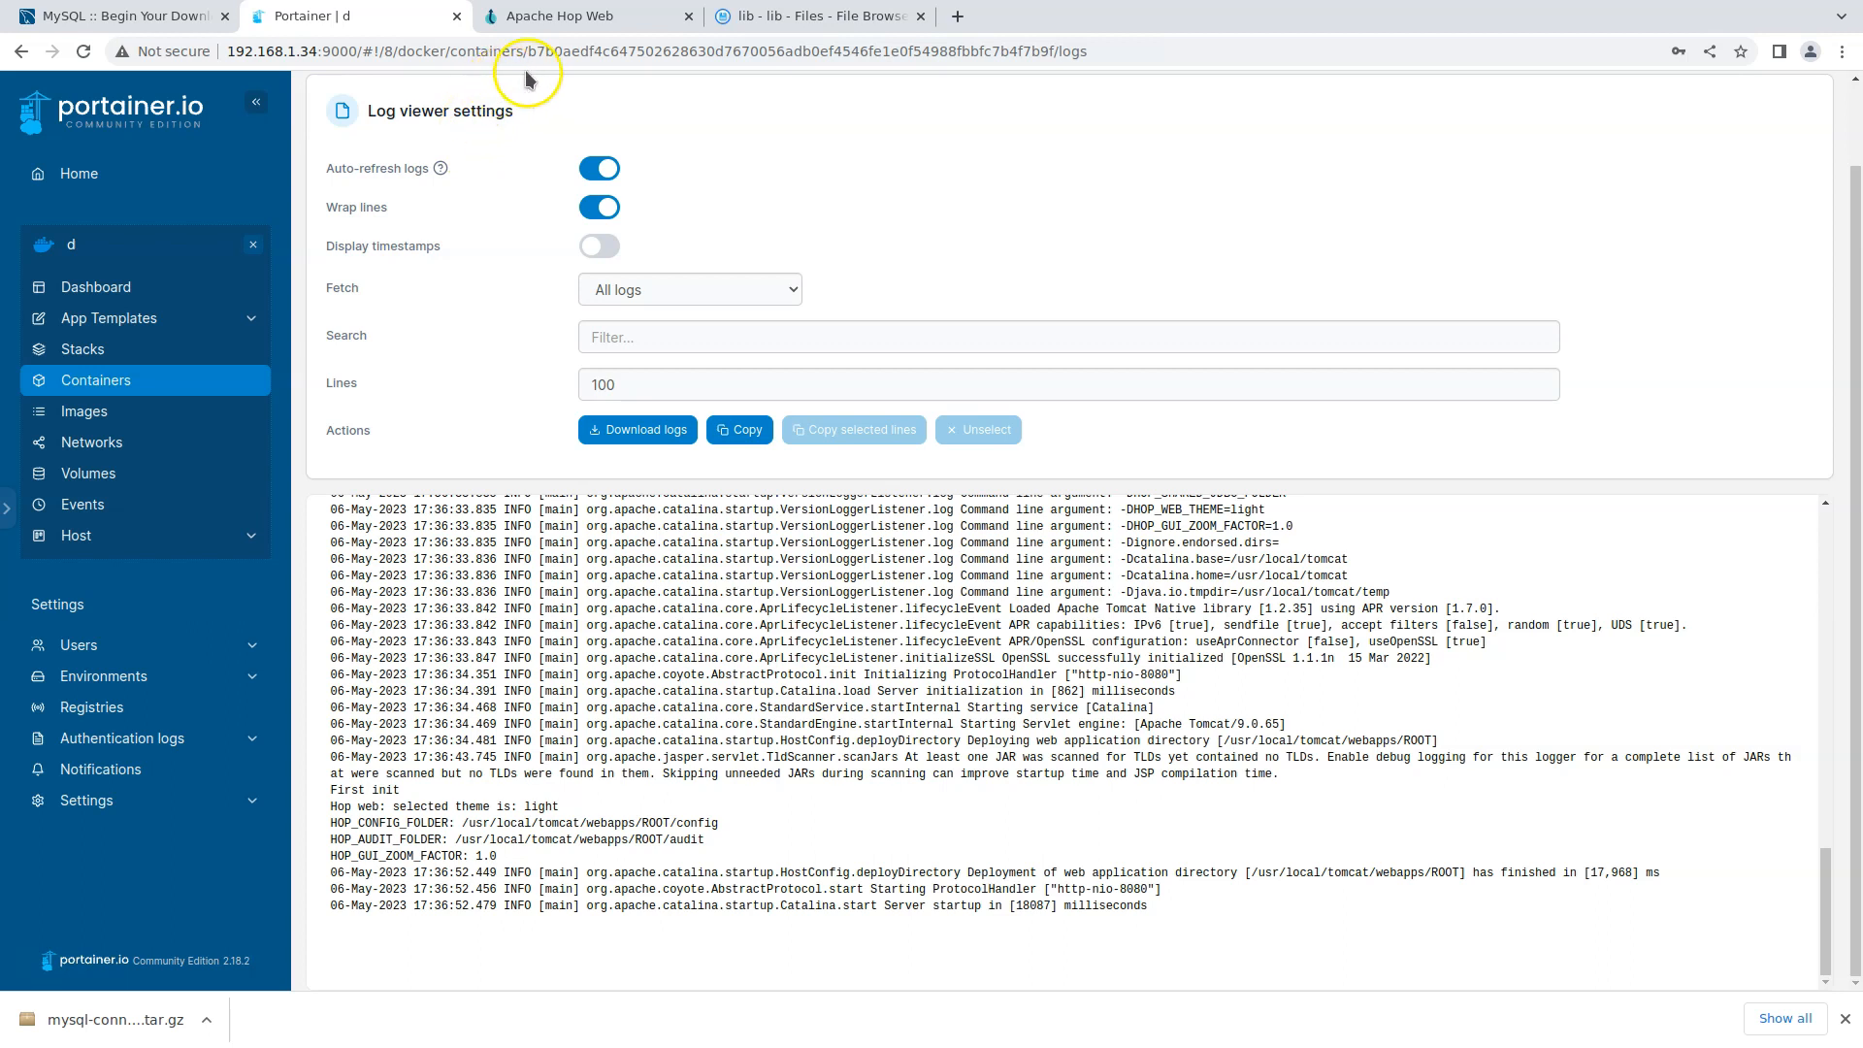
- Switch to Apache Hop Web, restart the timed-out session and dismiss the welcome dialog
click(555, 18)
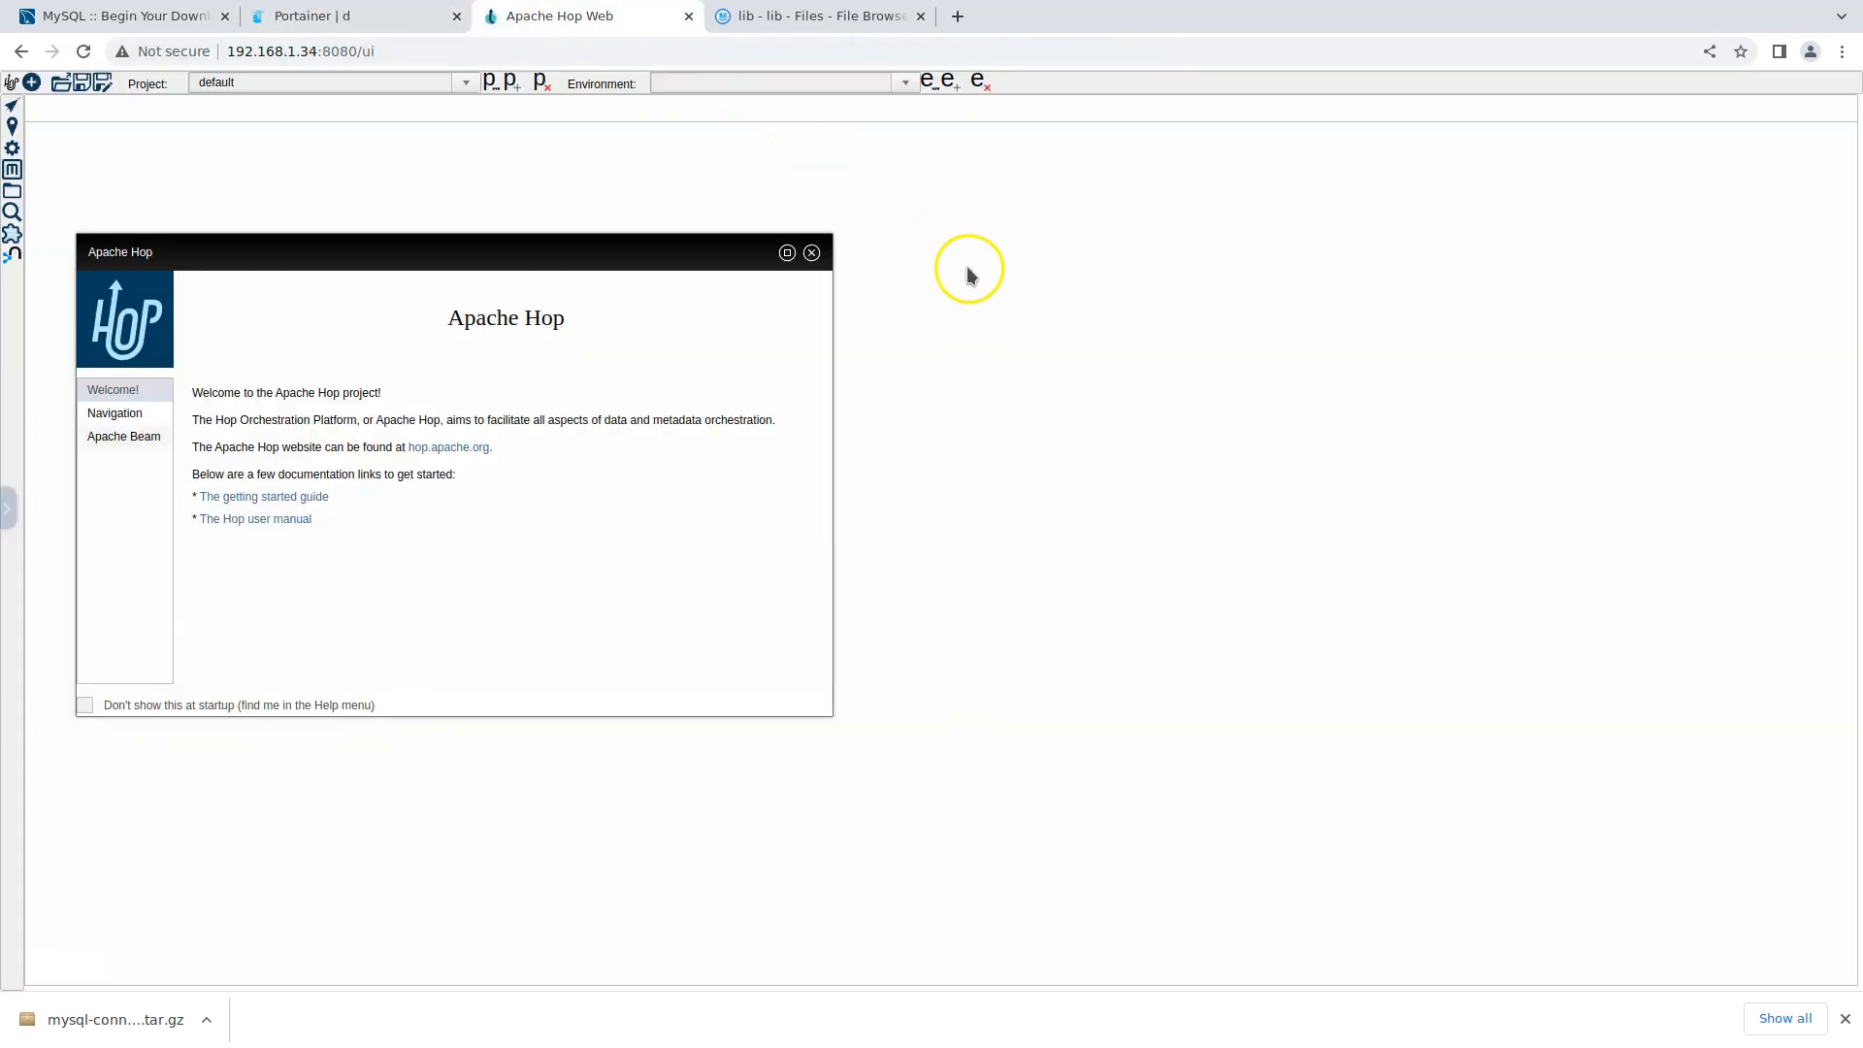
click(812, 253)
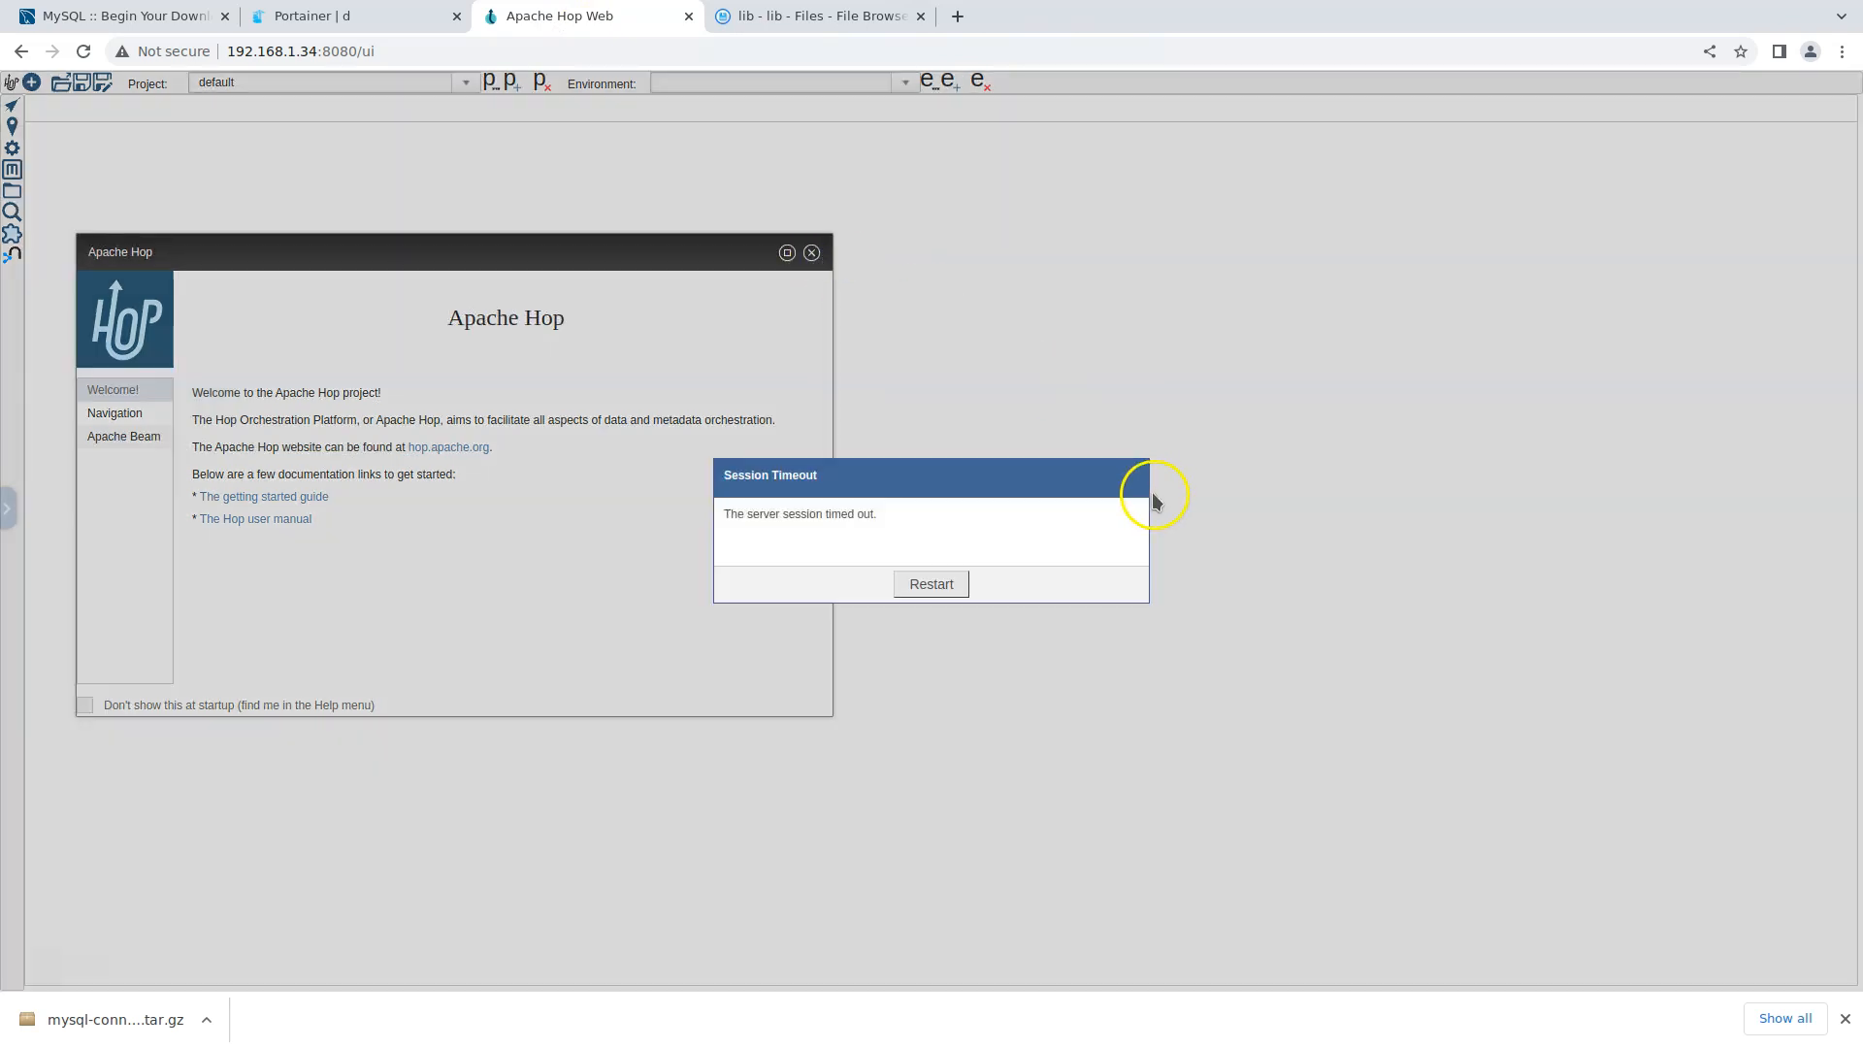
click(932, 587)
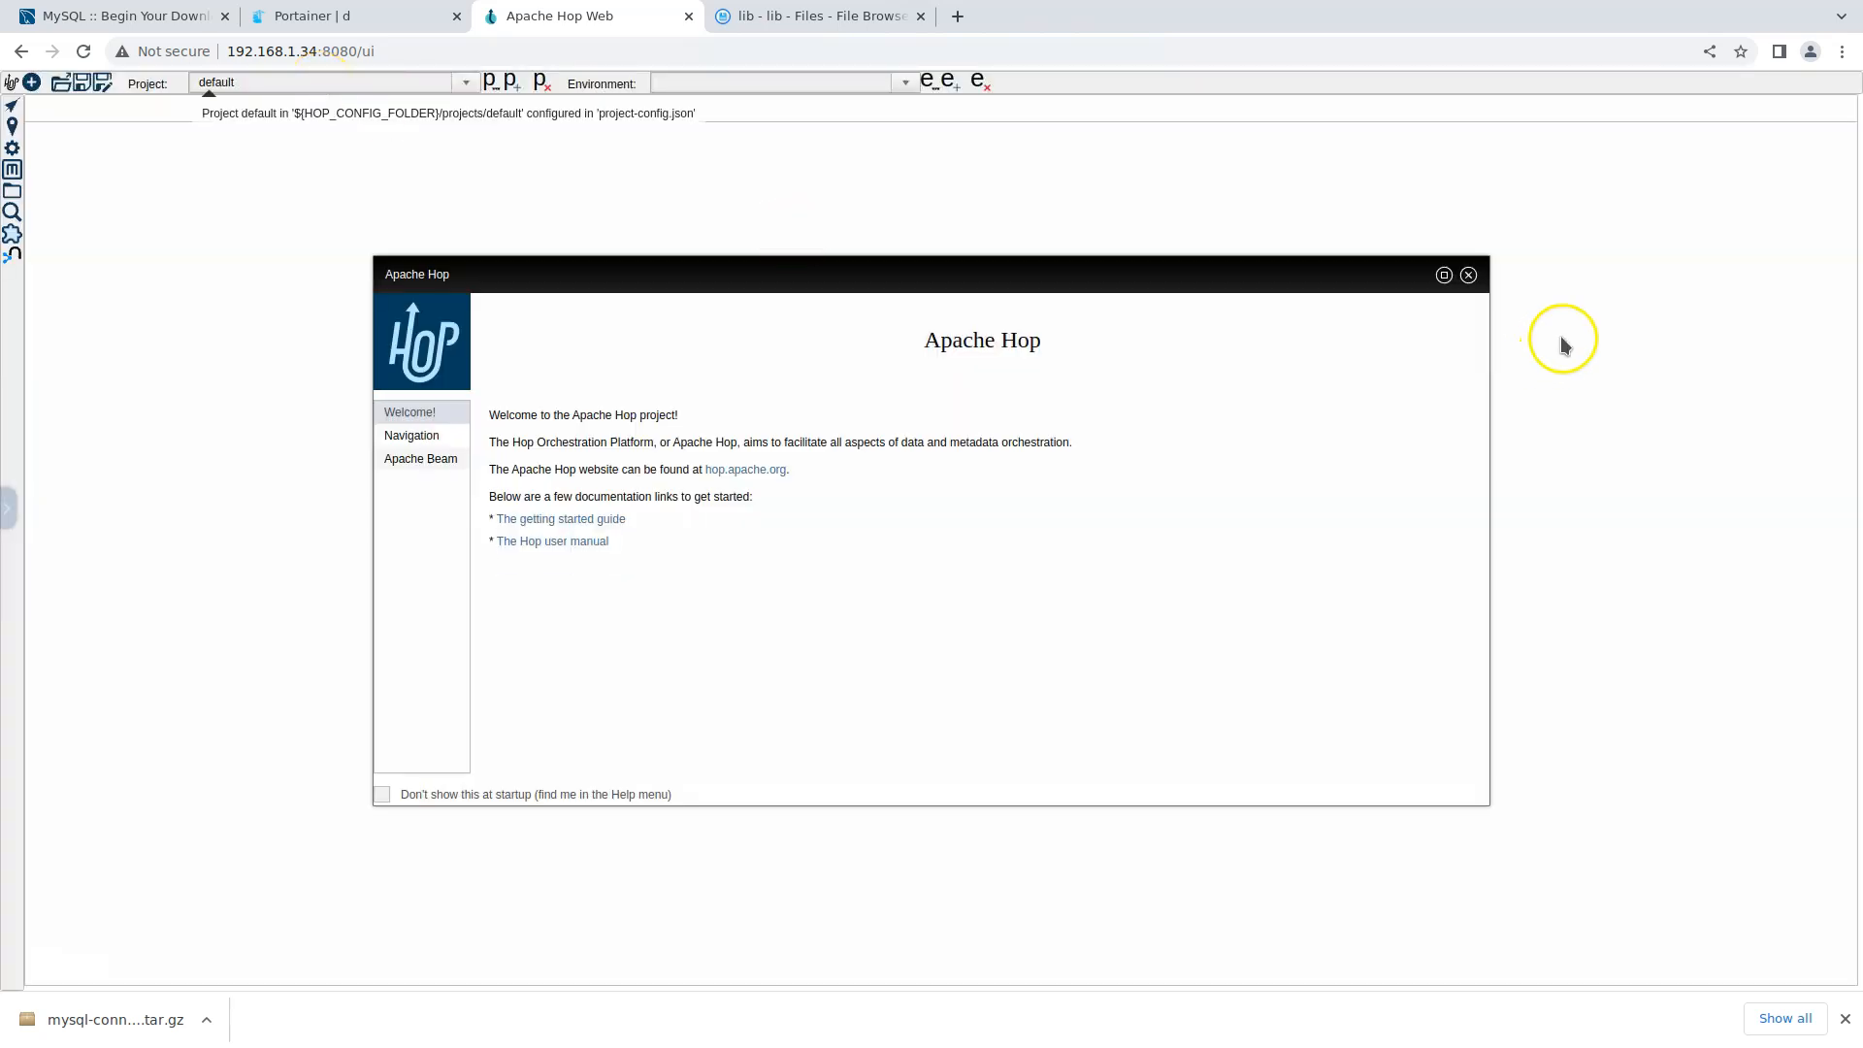
click(1468, 276)
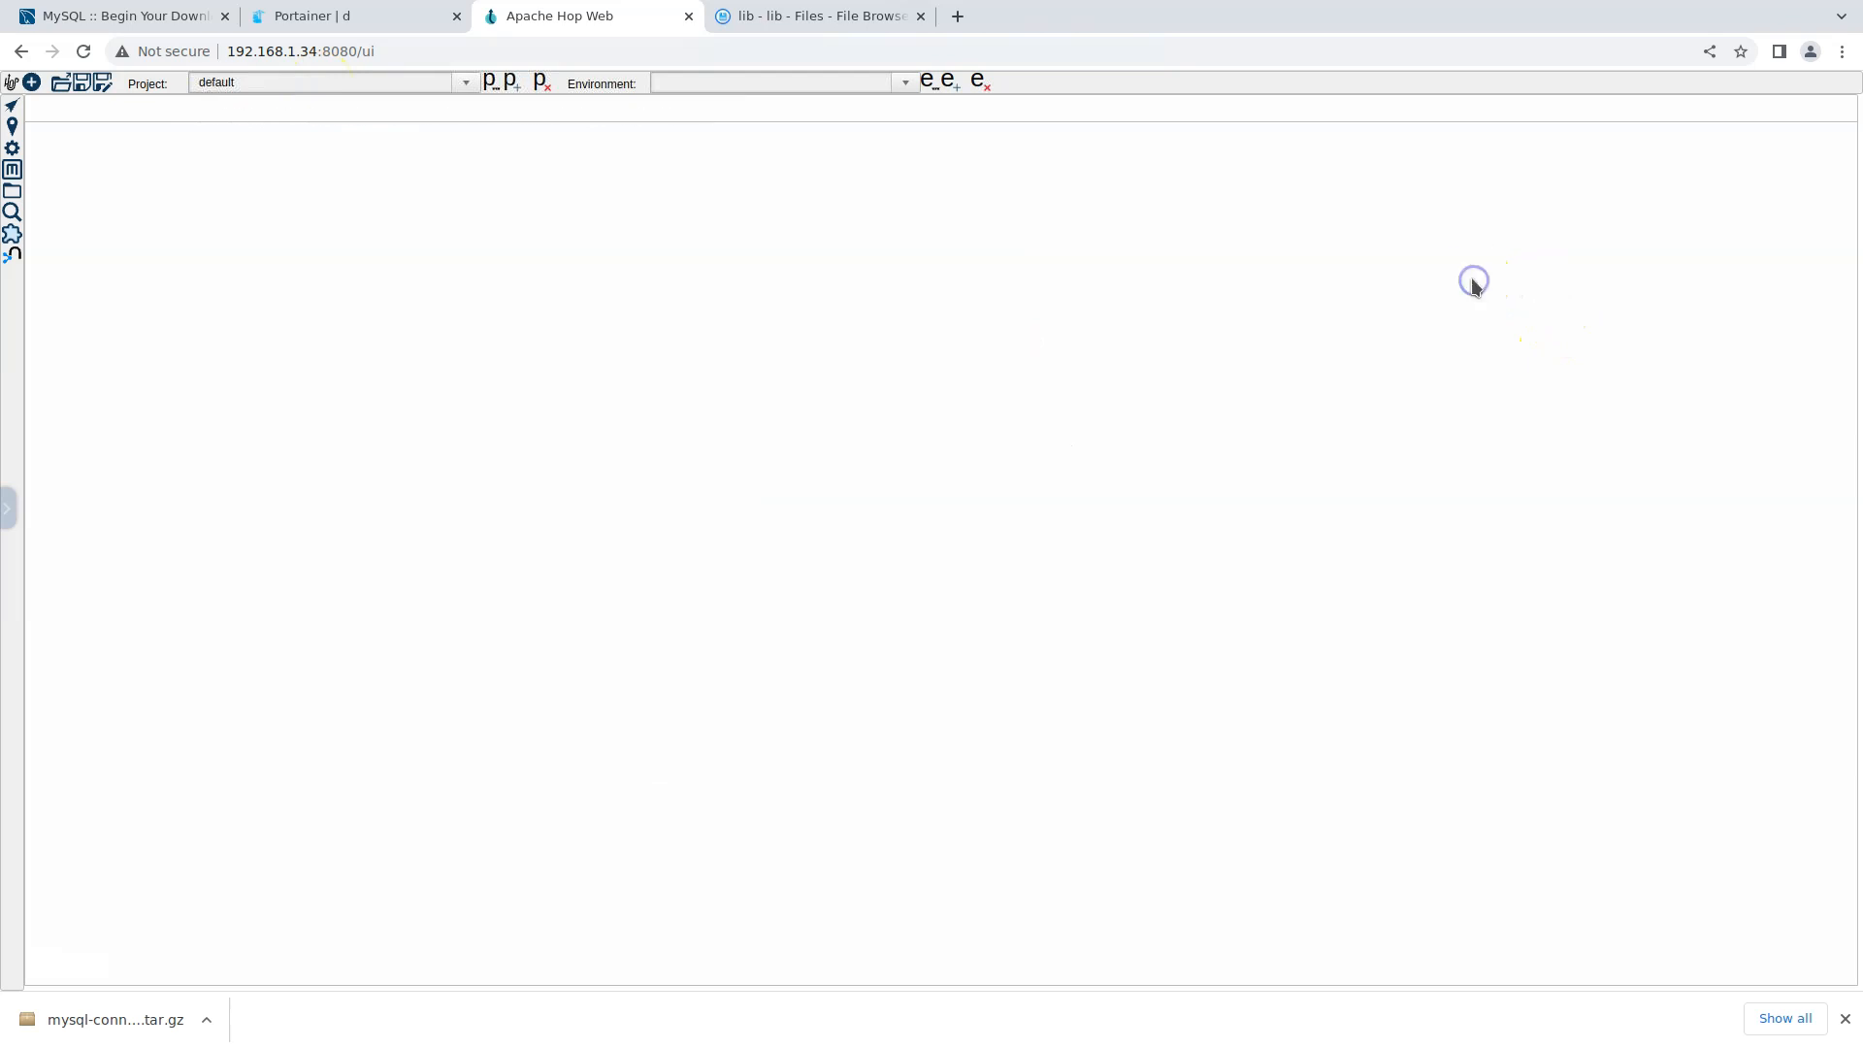
- Create a new Relational Database Connection in the metadata list
click(12, 172)
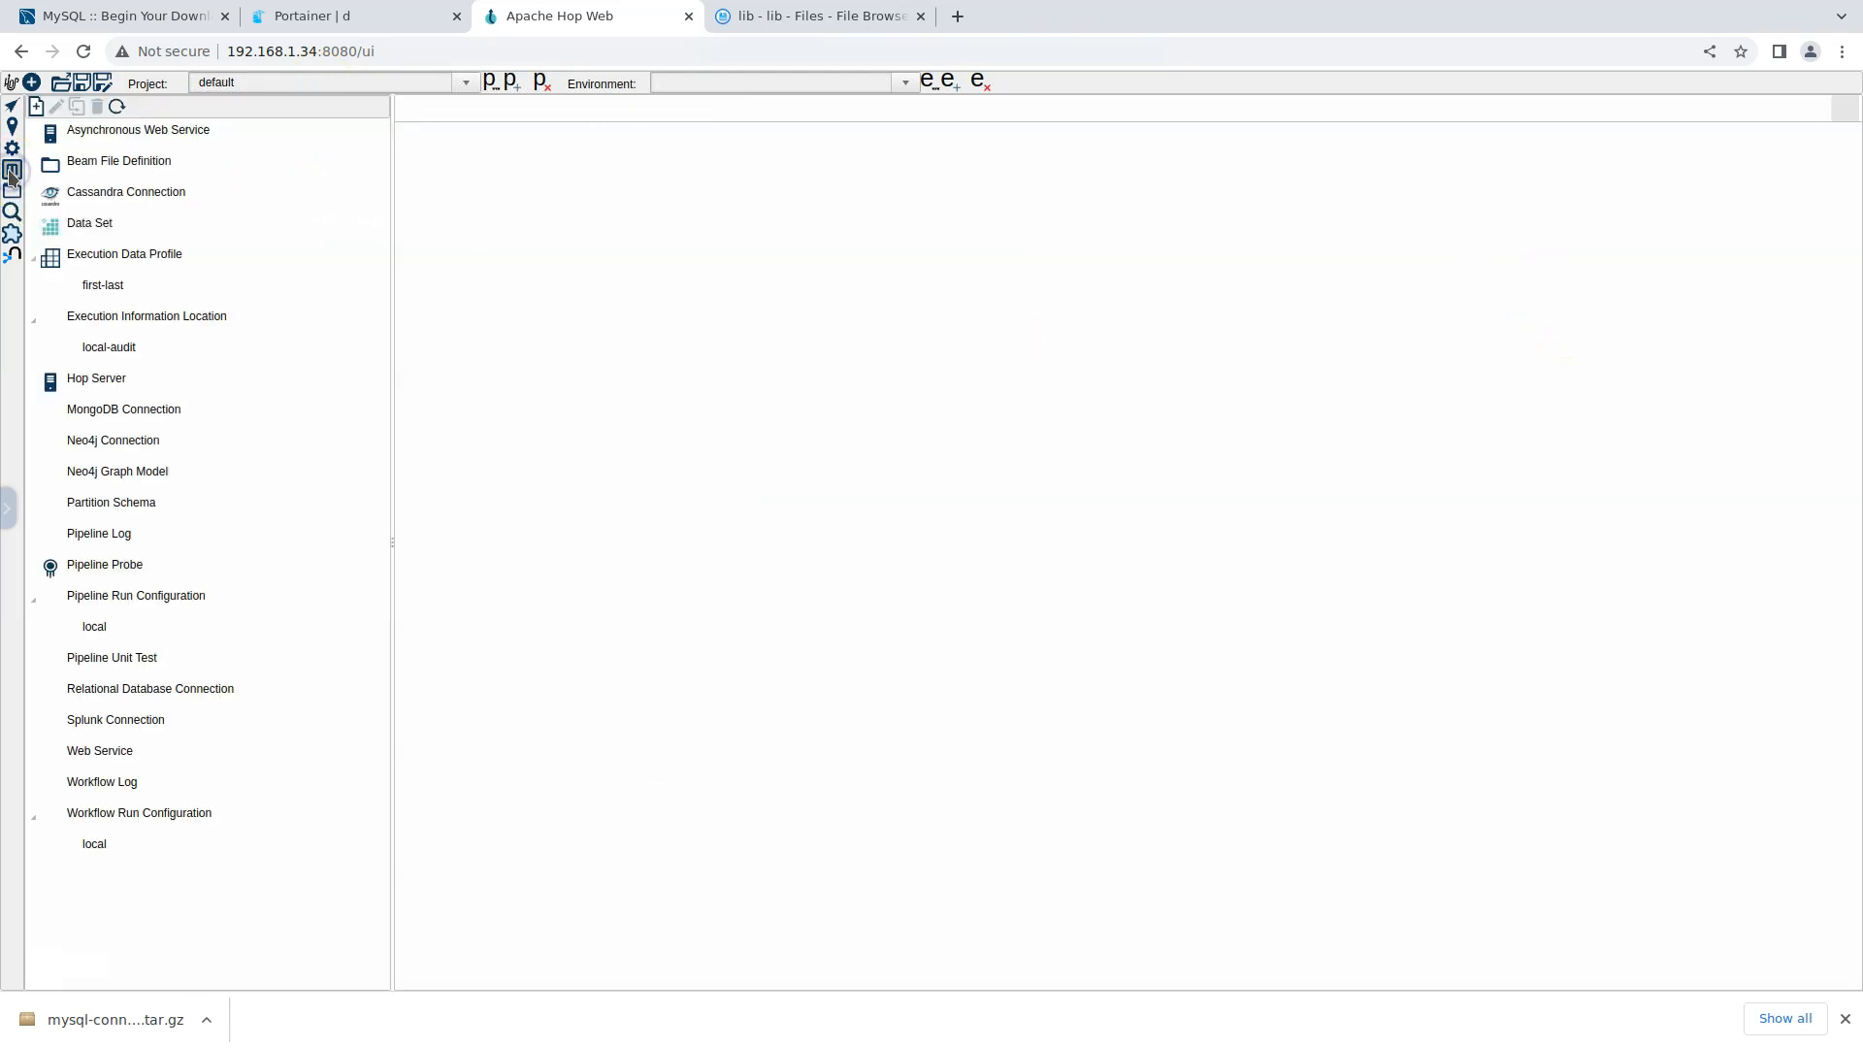
click(222, 701)
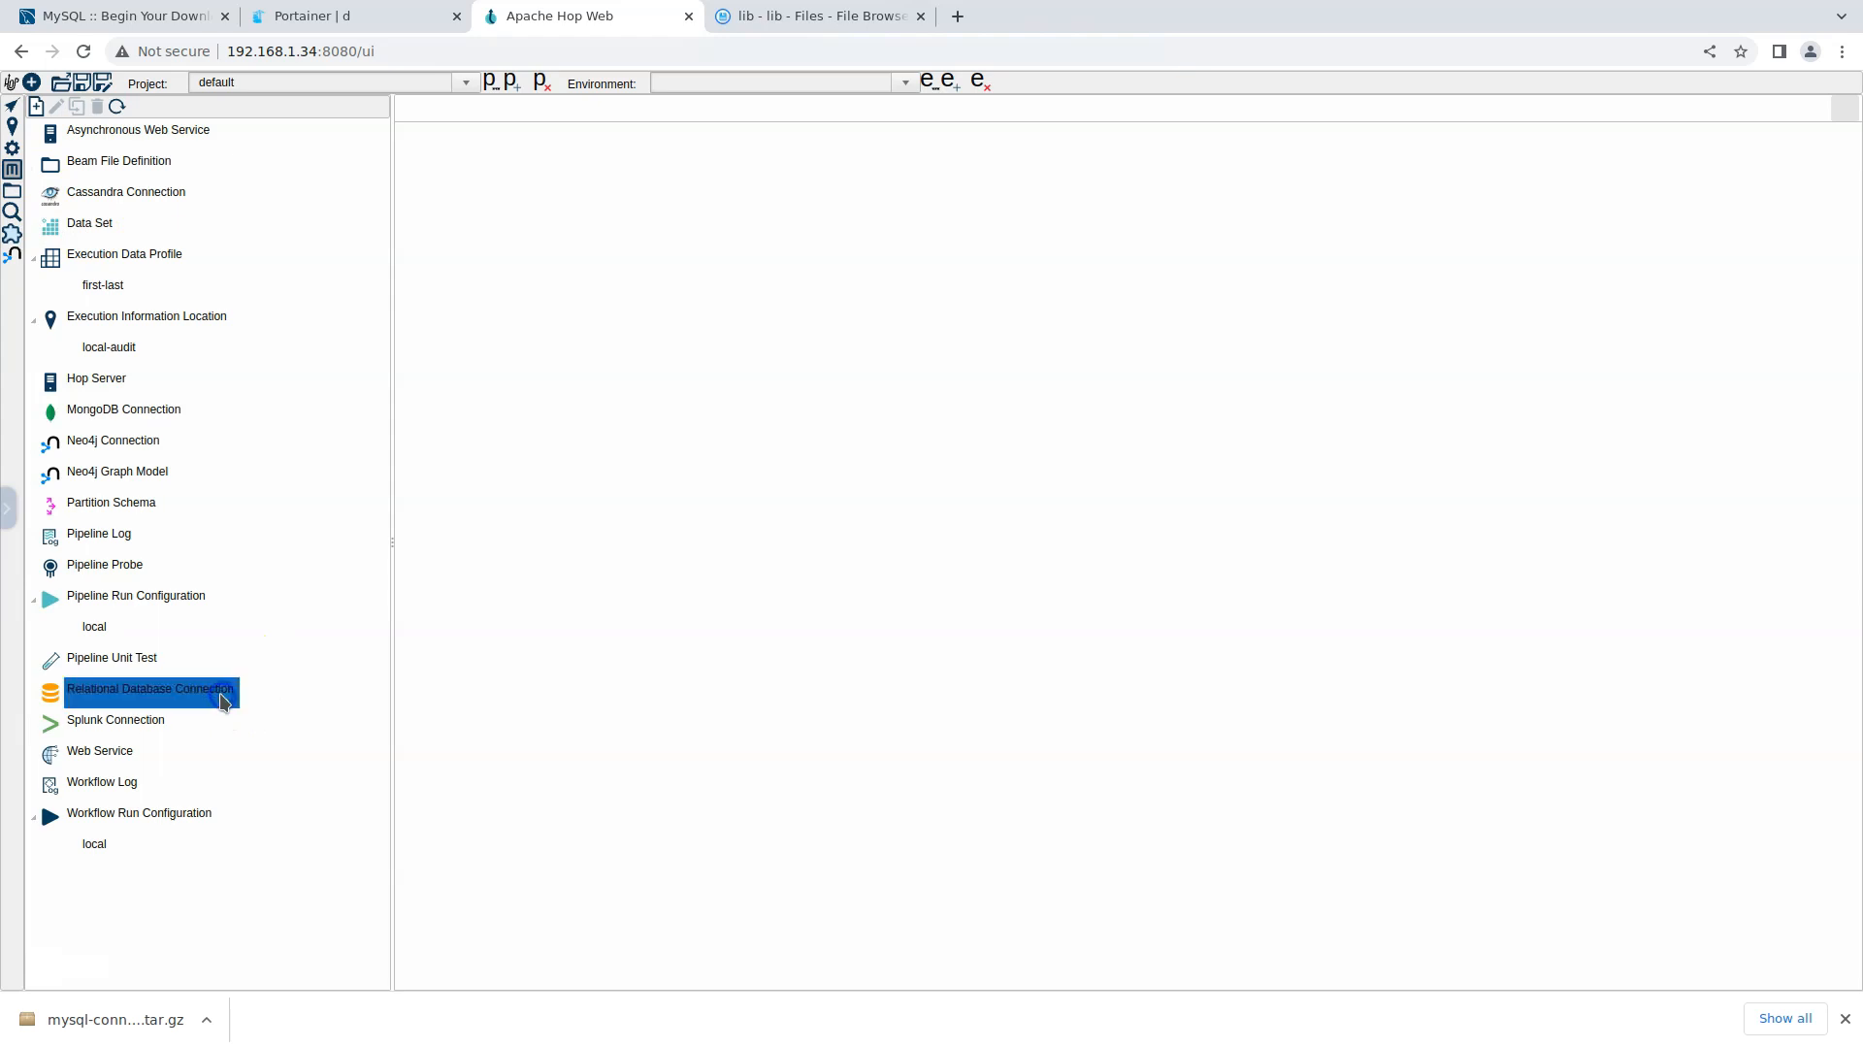
right_click(222, 701)
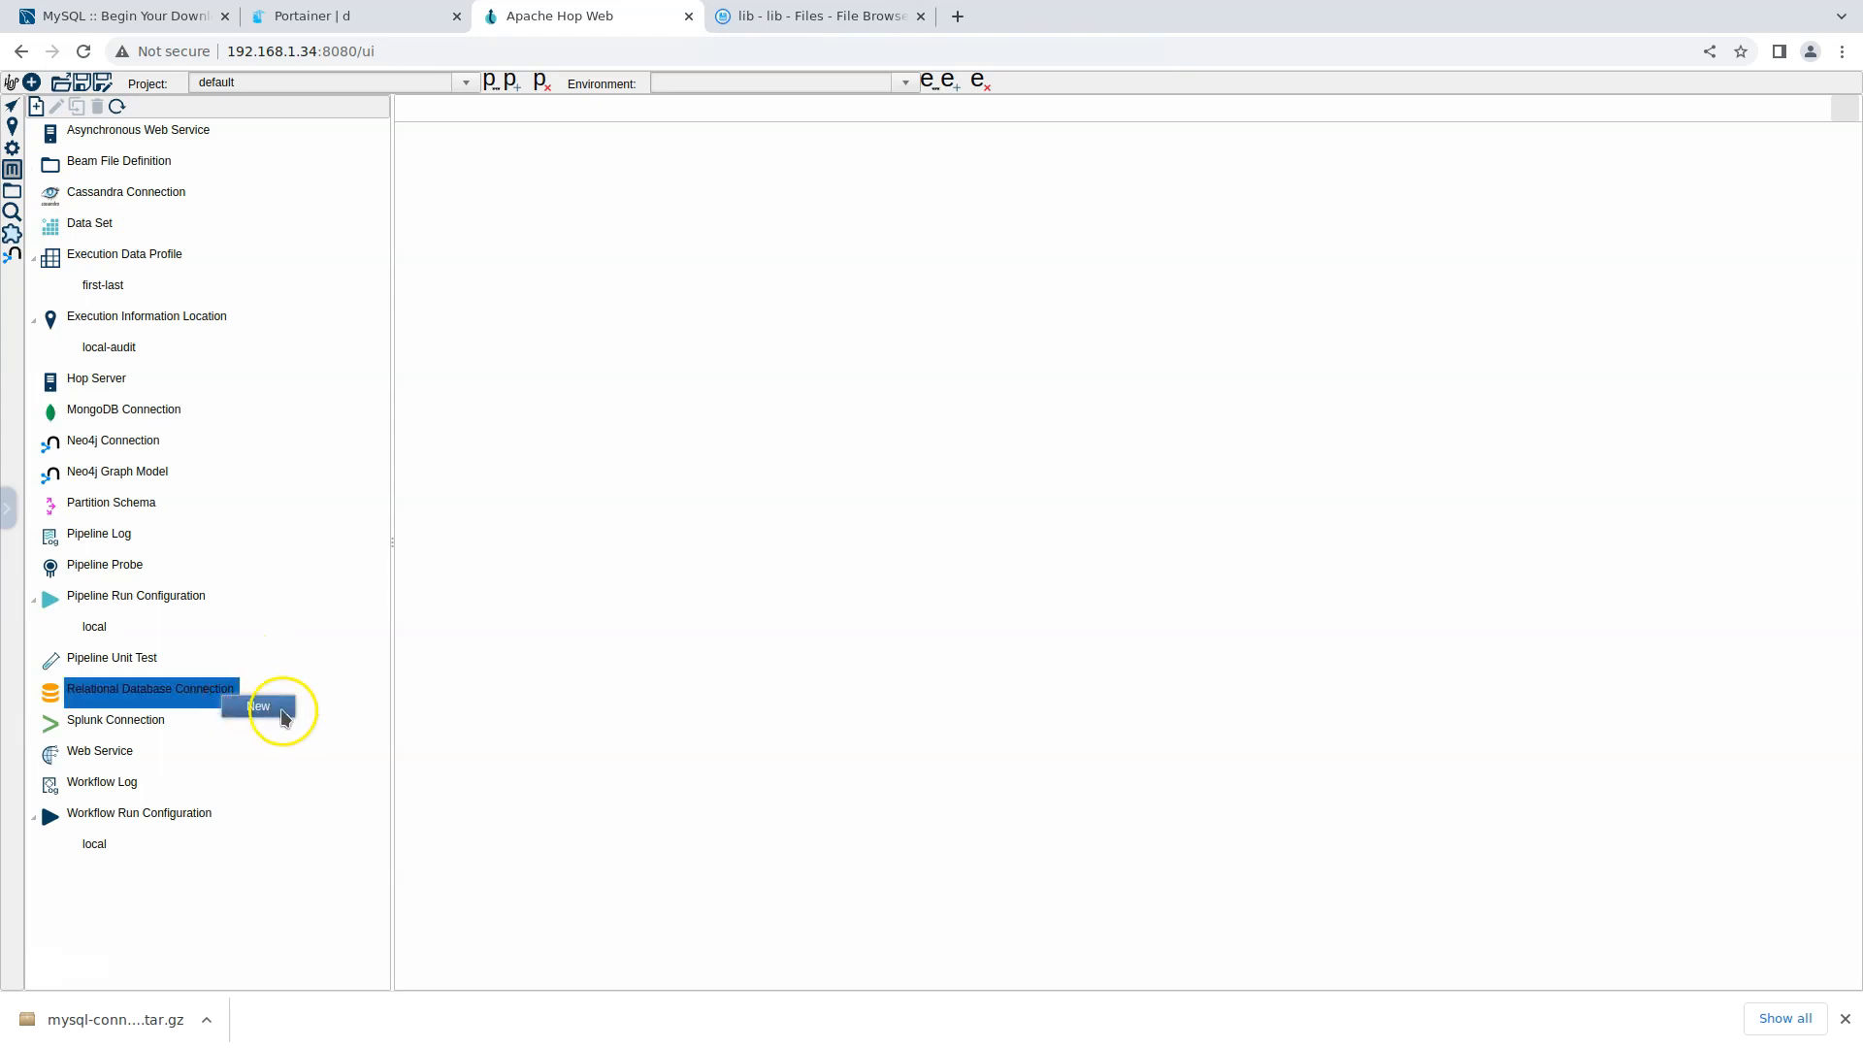
click(258, 707)
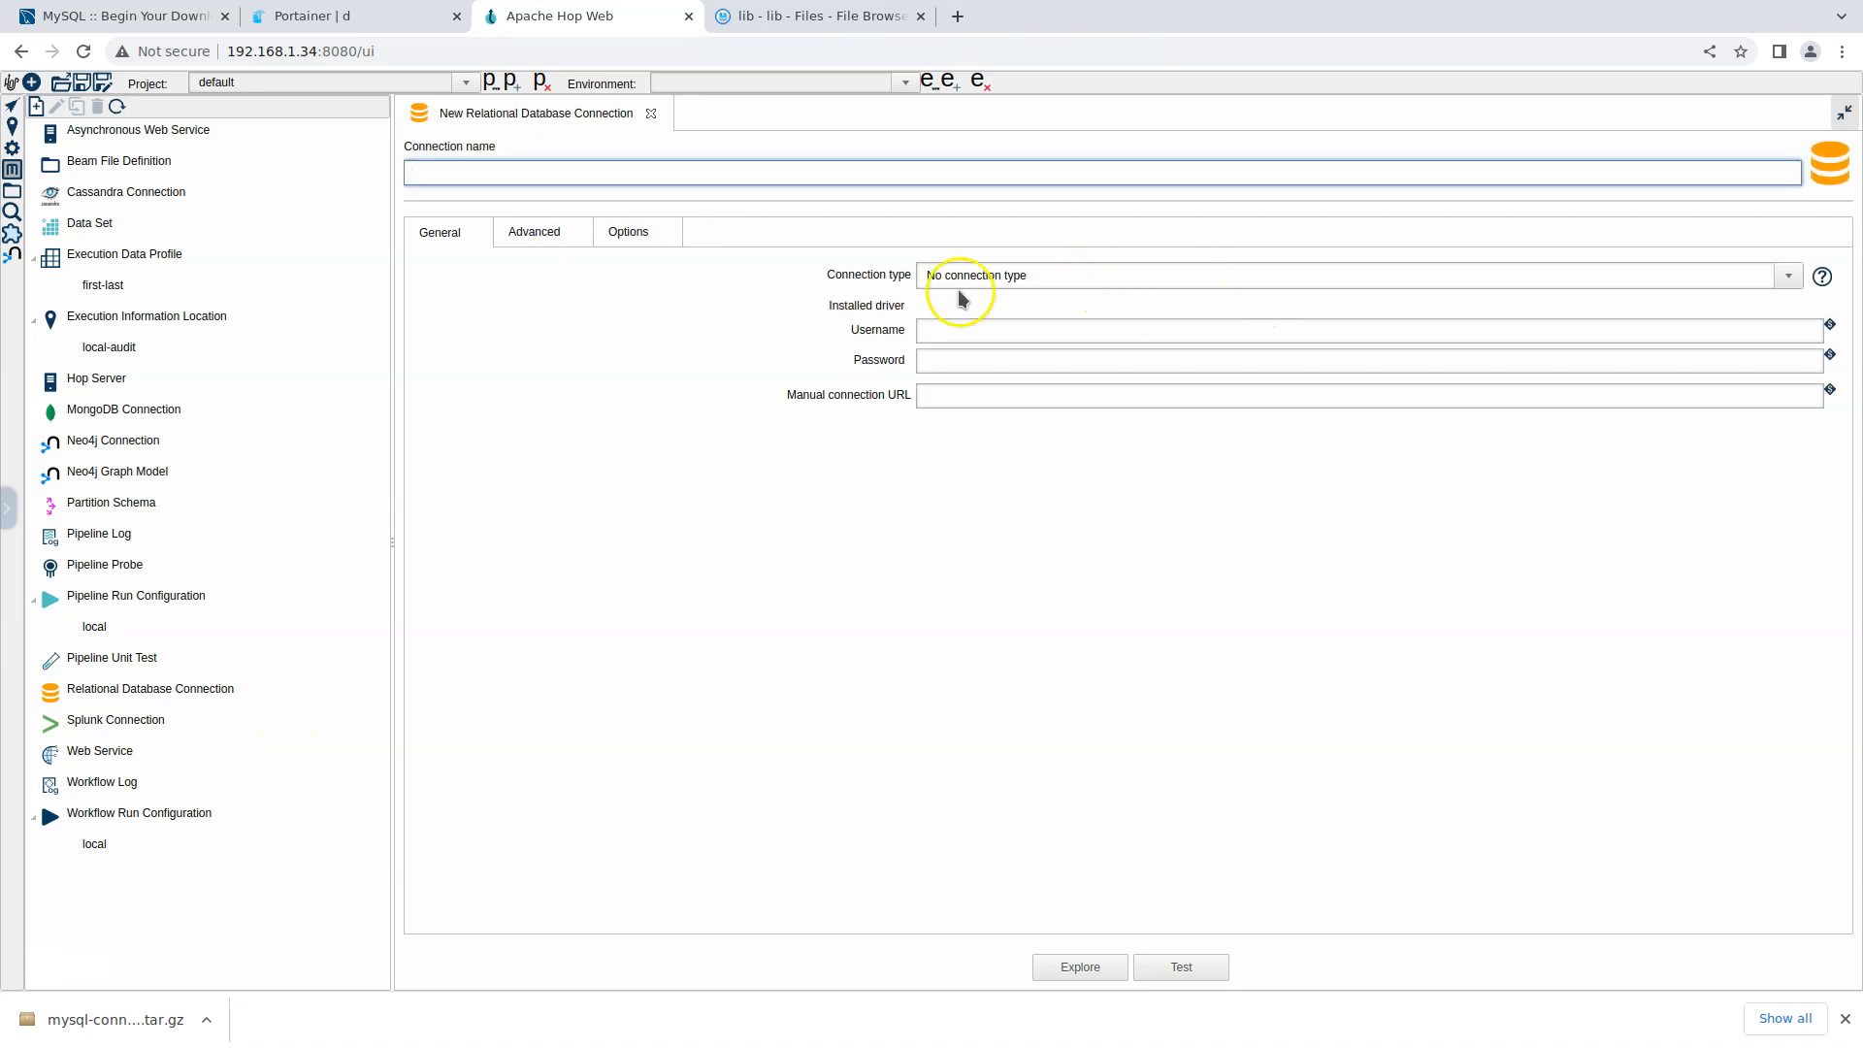
- Set the new connection's type to MySQL and check which driver is installed
click(1108, 281)
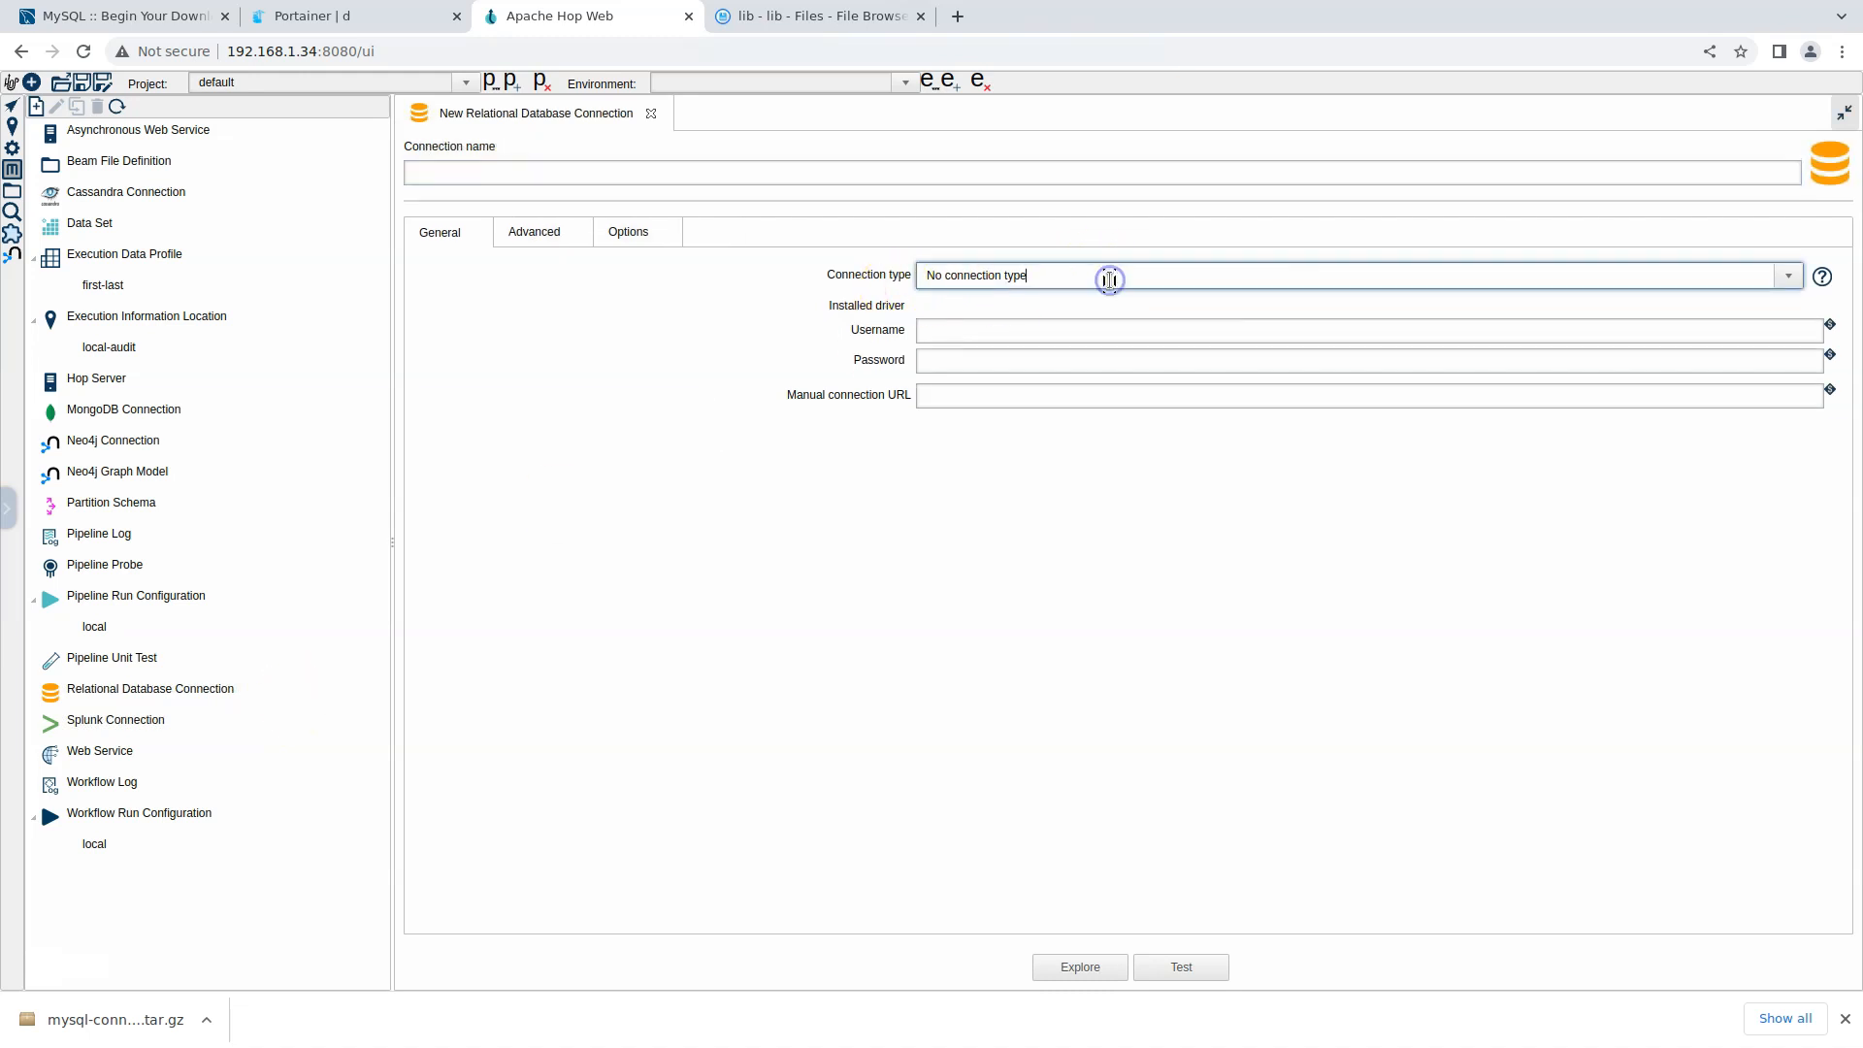
click(1788, 275)
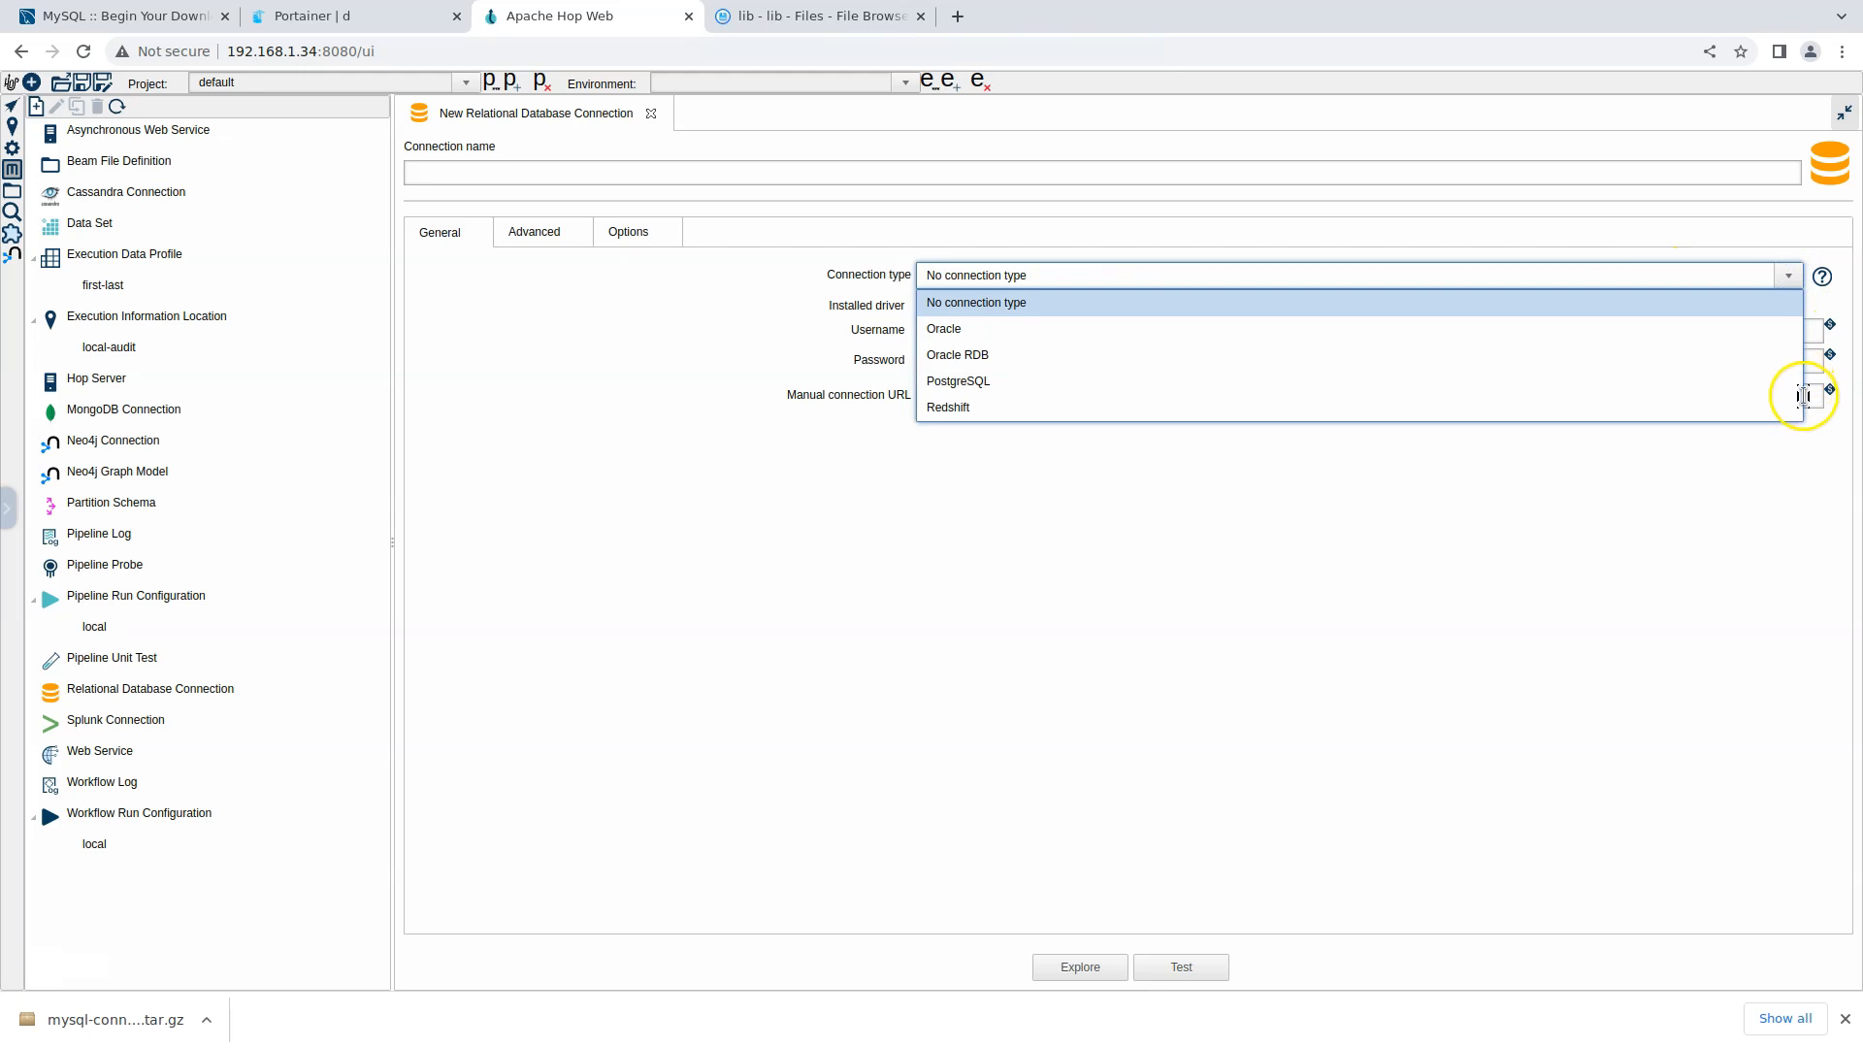
scroll(1795, 378, up, 4)
click(1068, 355)
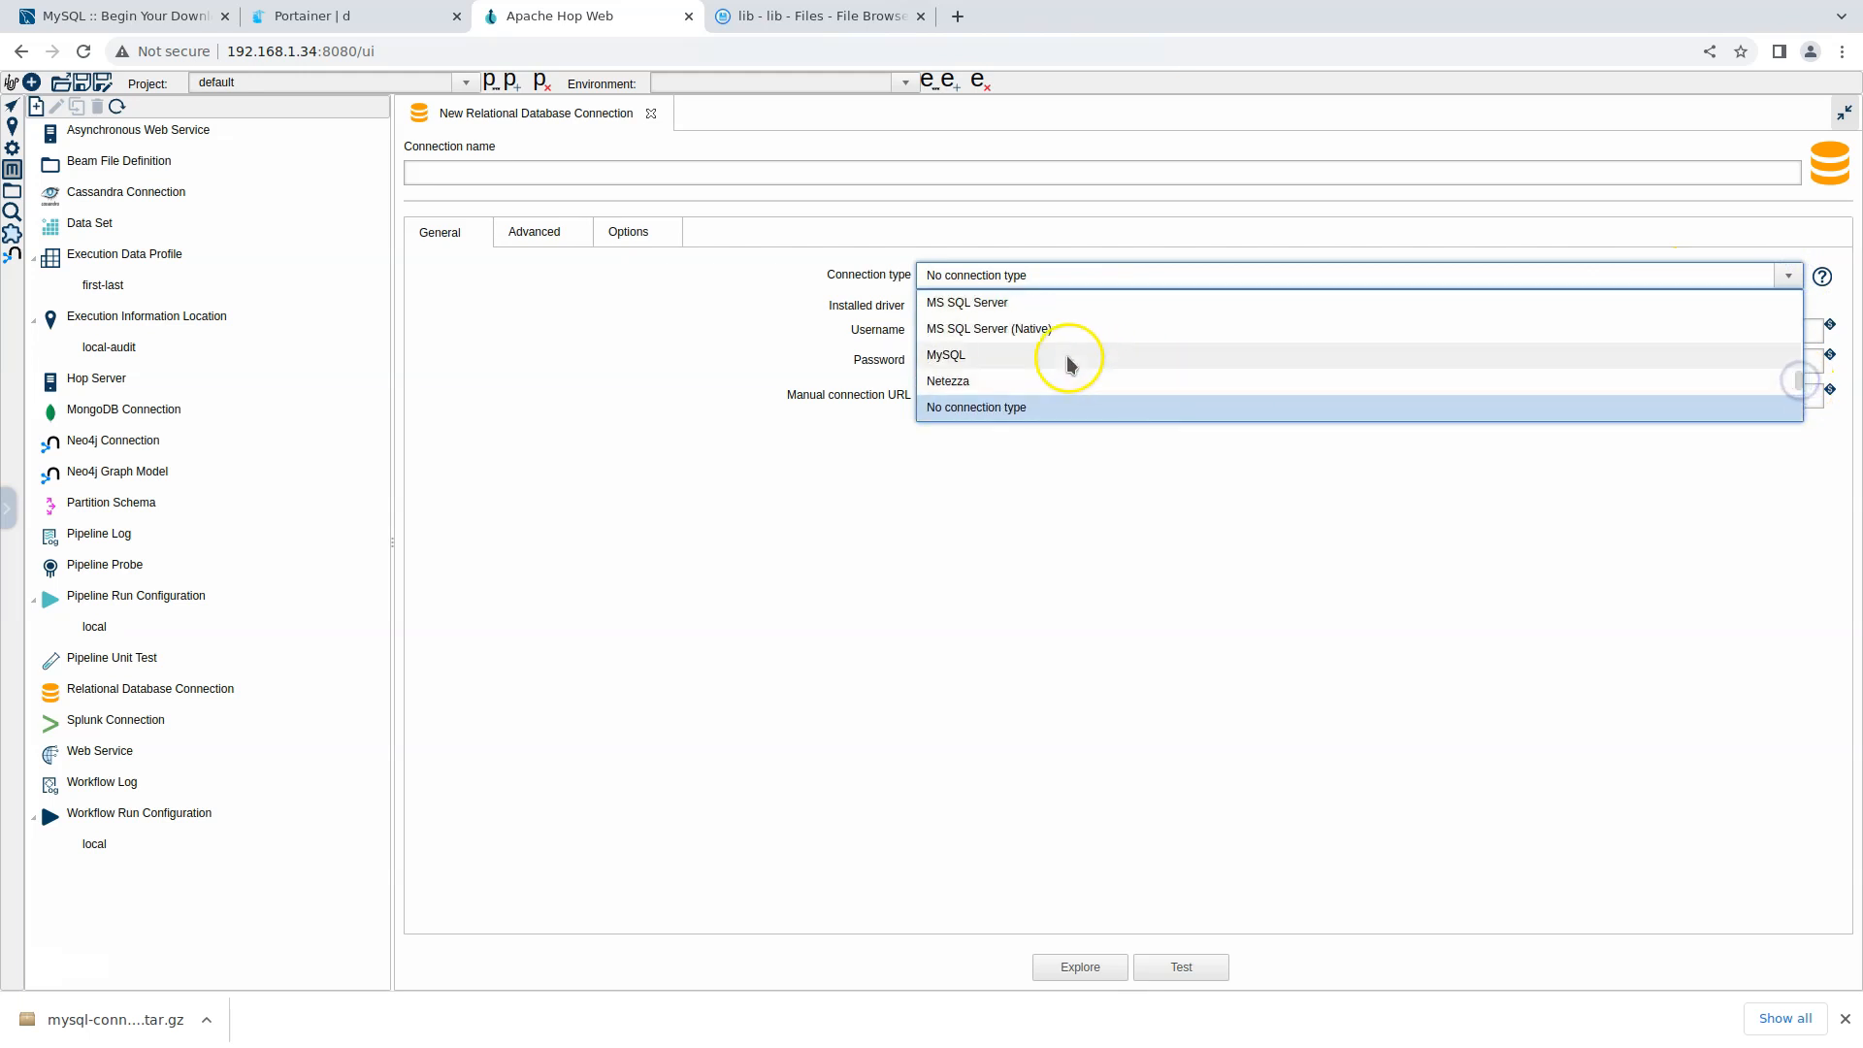
click(653, 348)
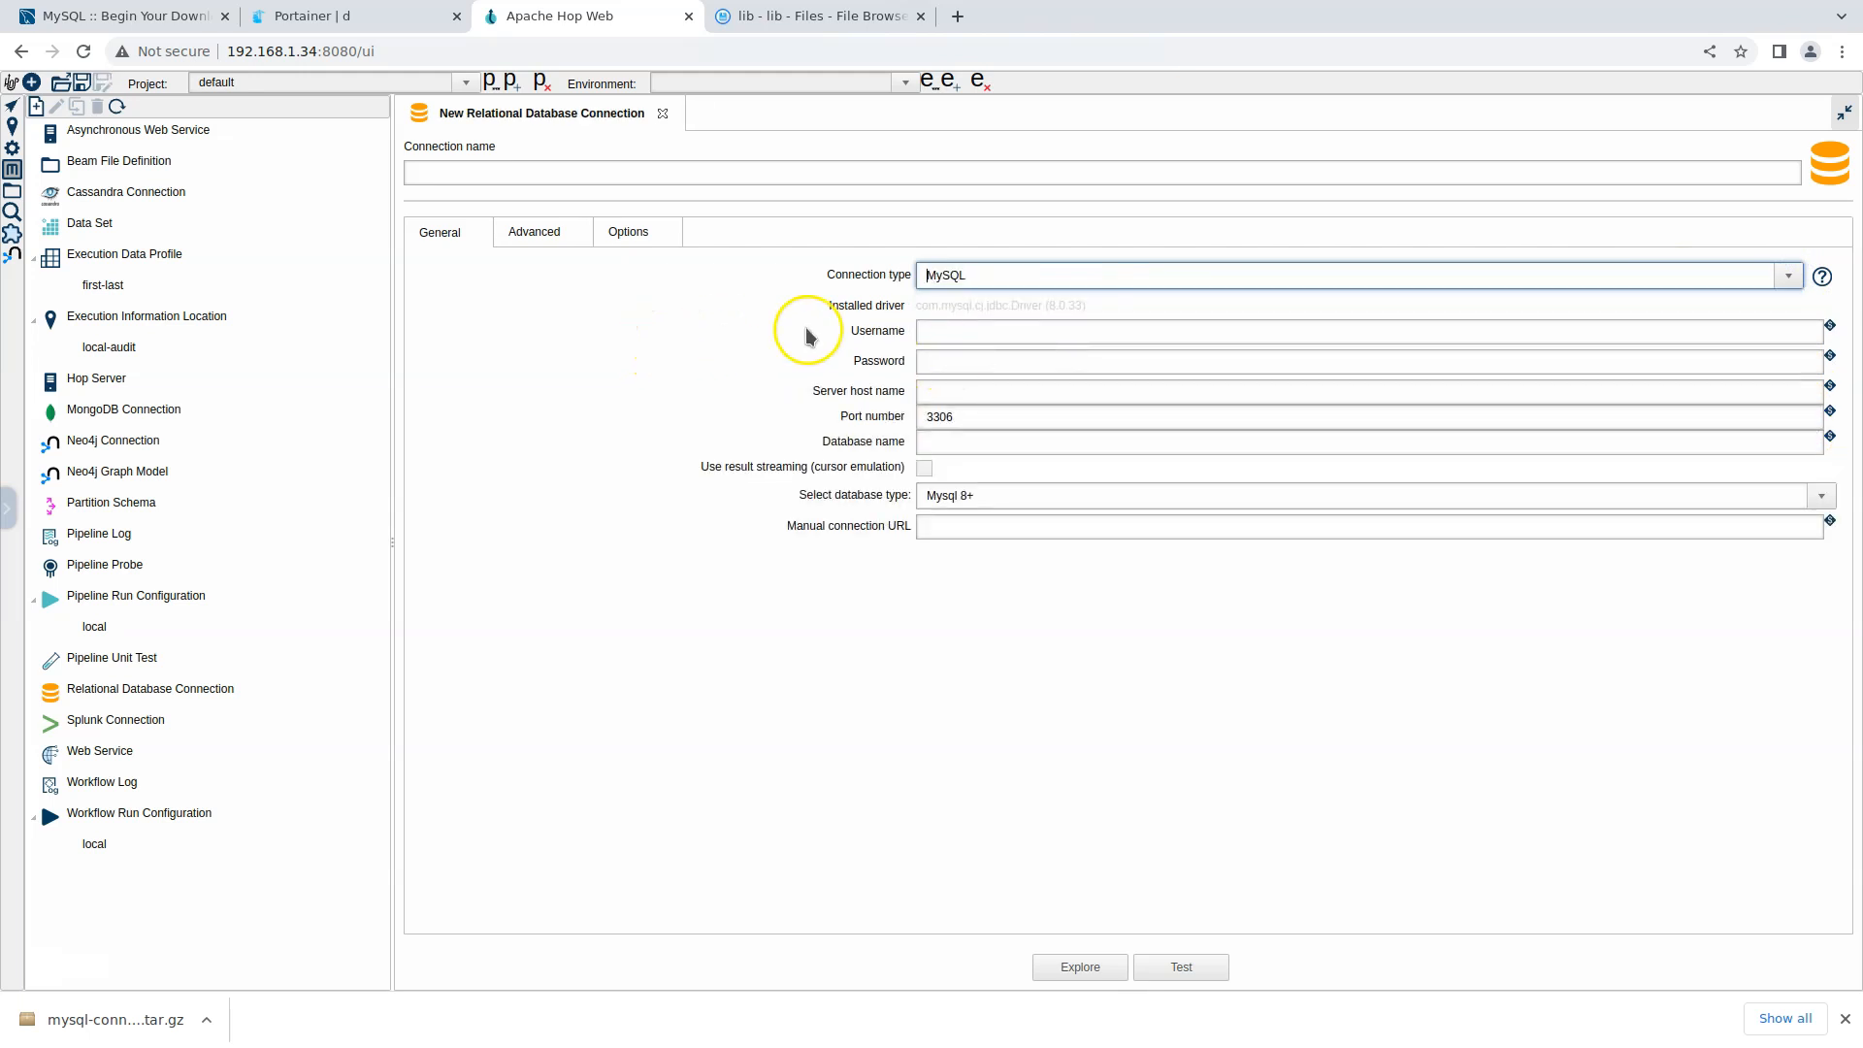
click(1102, 310)
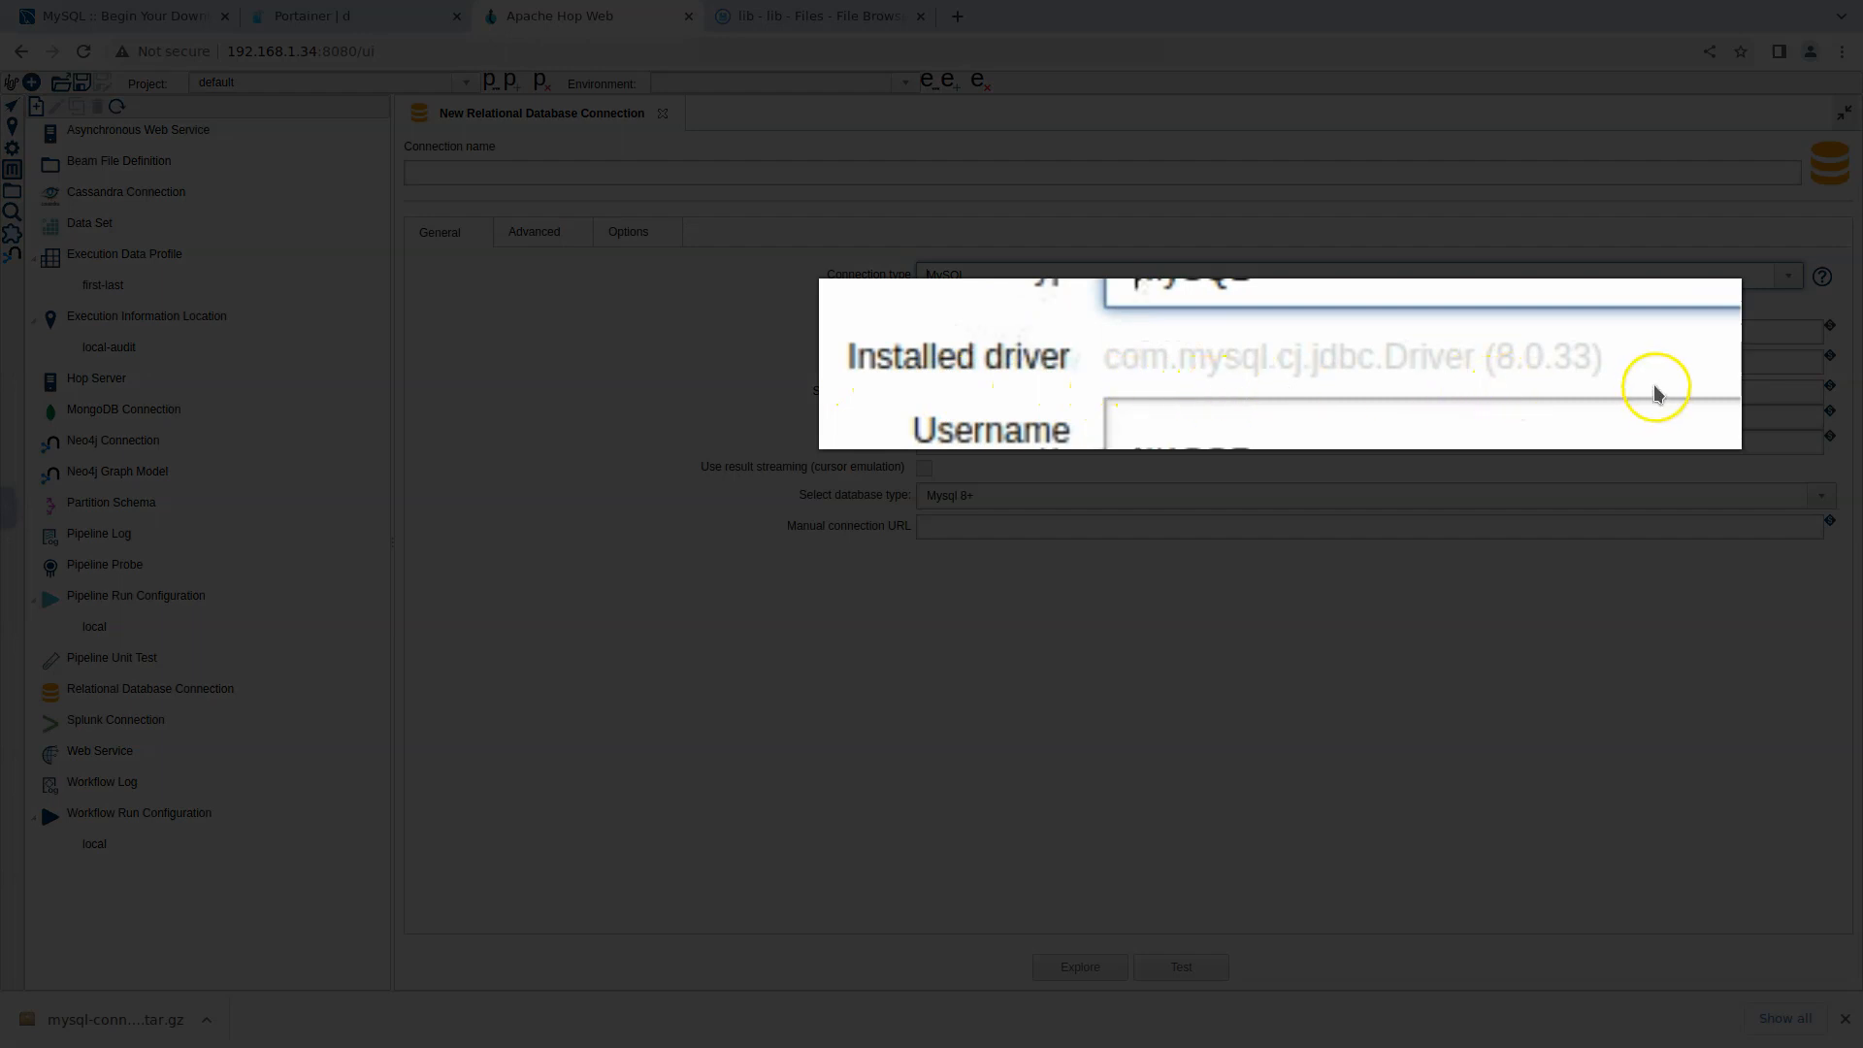
- Enter username root, the database password, server host name 192.168.1.34 and database name phpmyadmin for the connection
click(1619, 428)
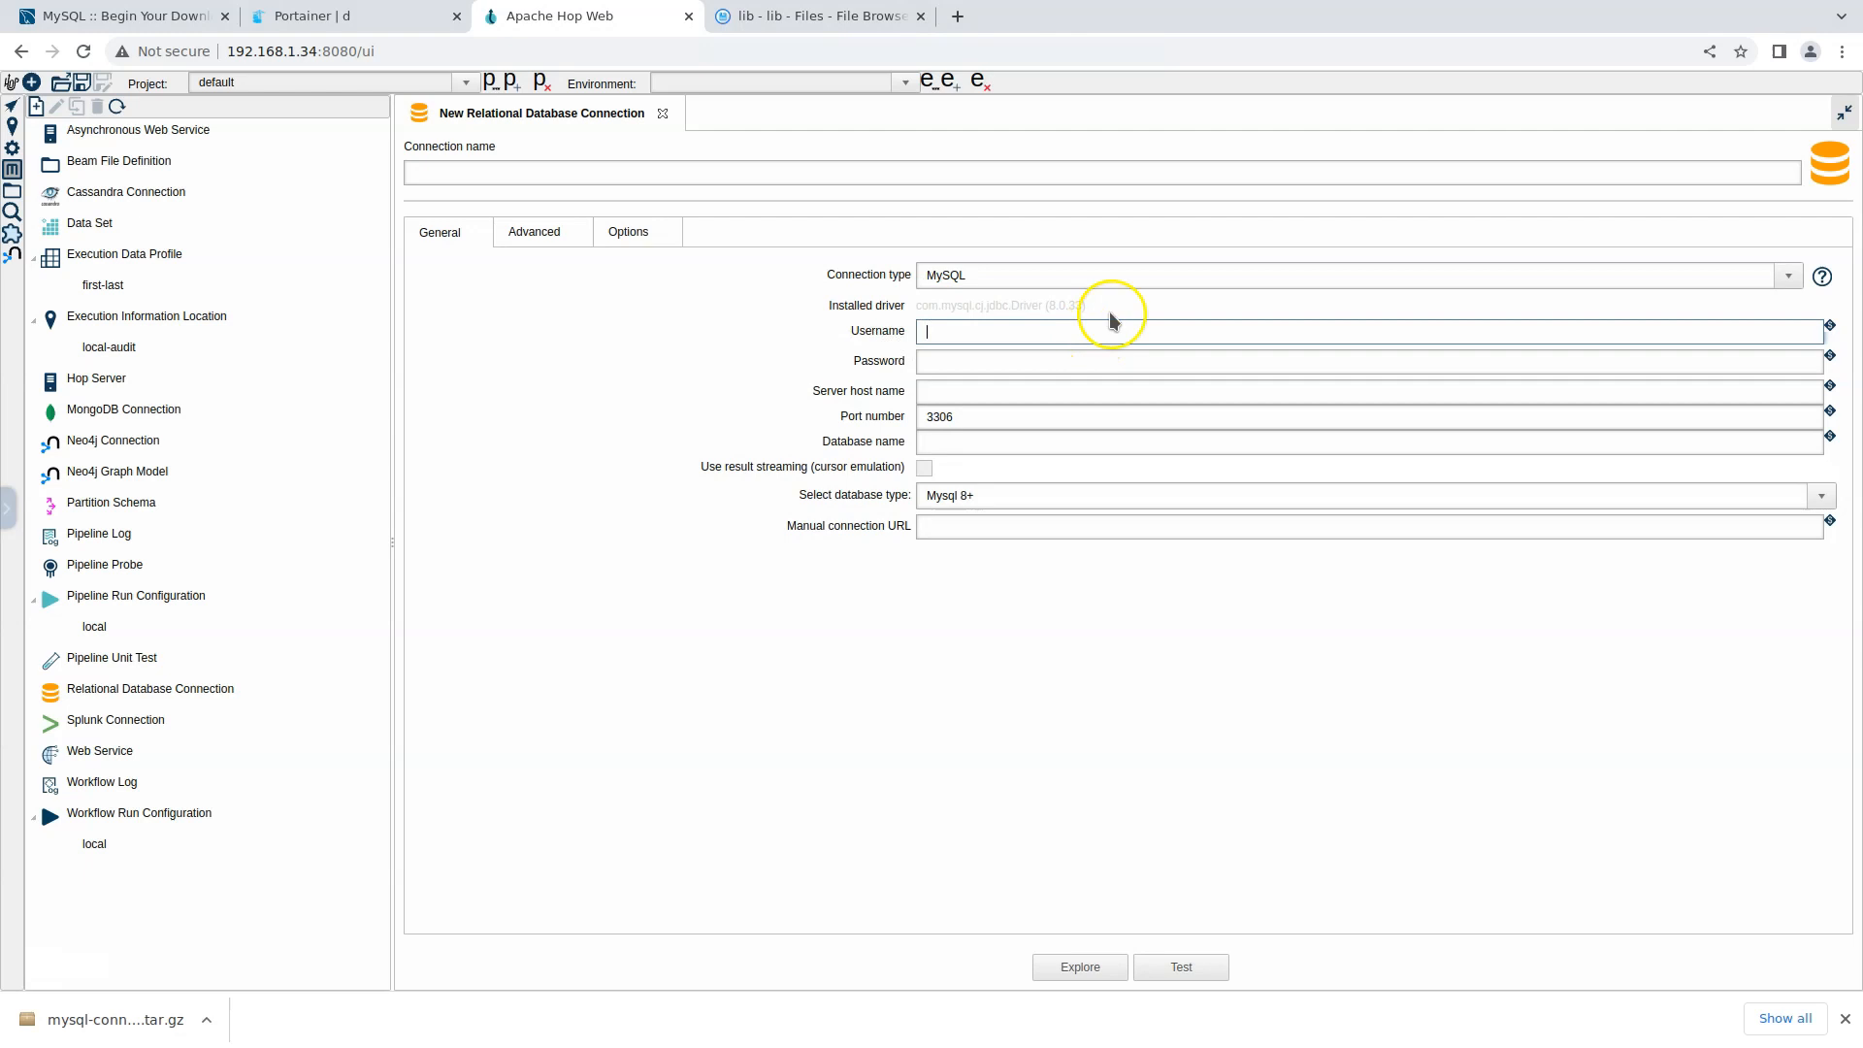
text(root)
key(Tab)
text(••••••••••)
click(1026, 391)
text(192.168.1.34)
click(1027, 442)
text(phpmyadmin)
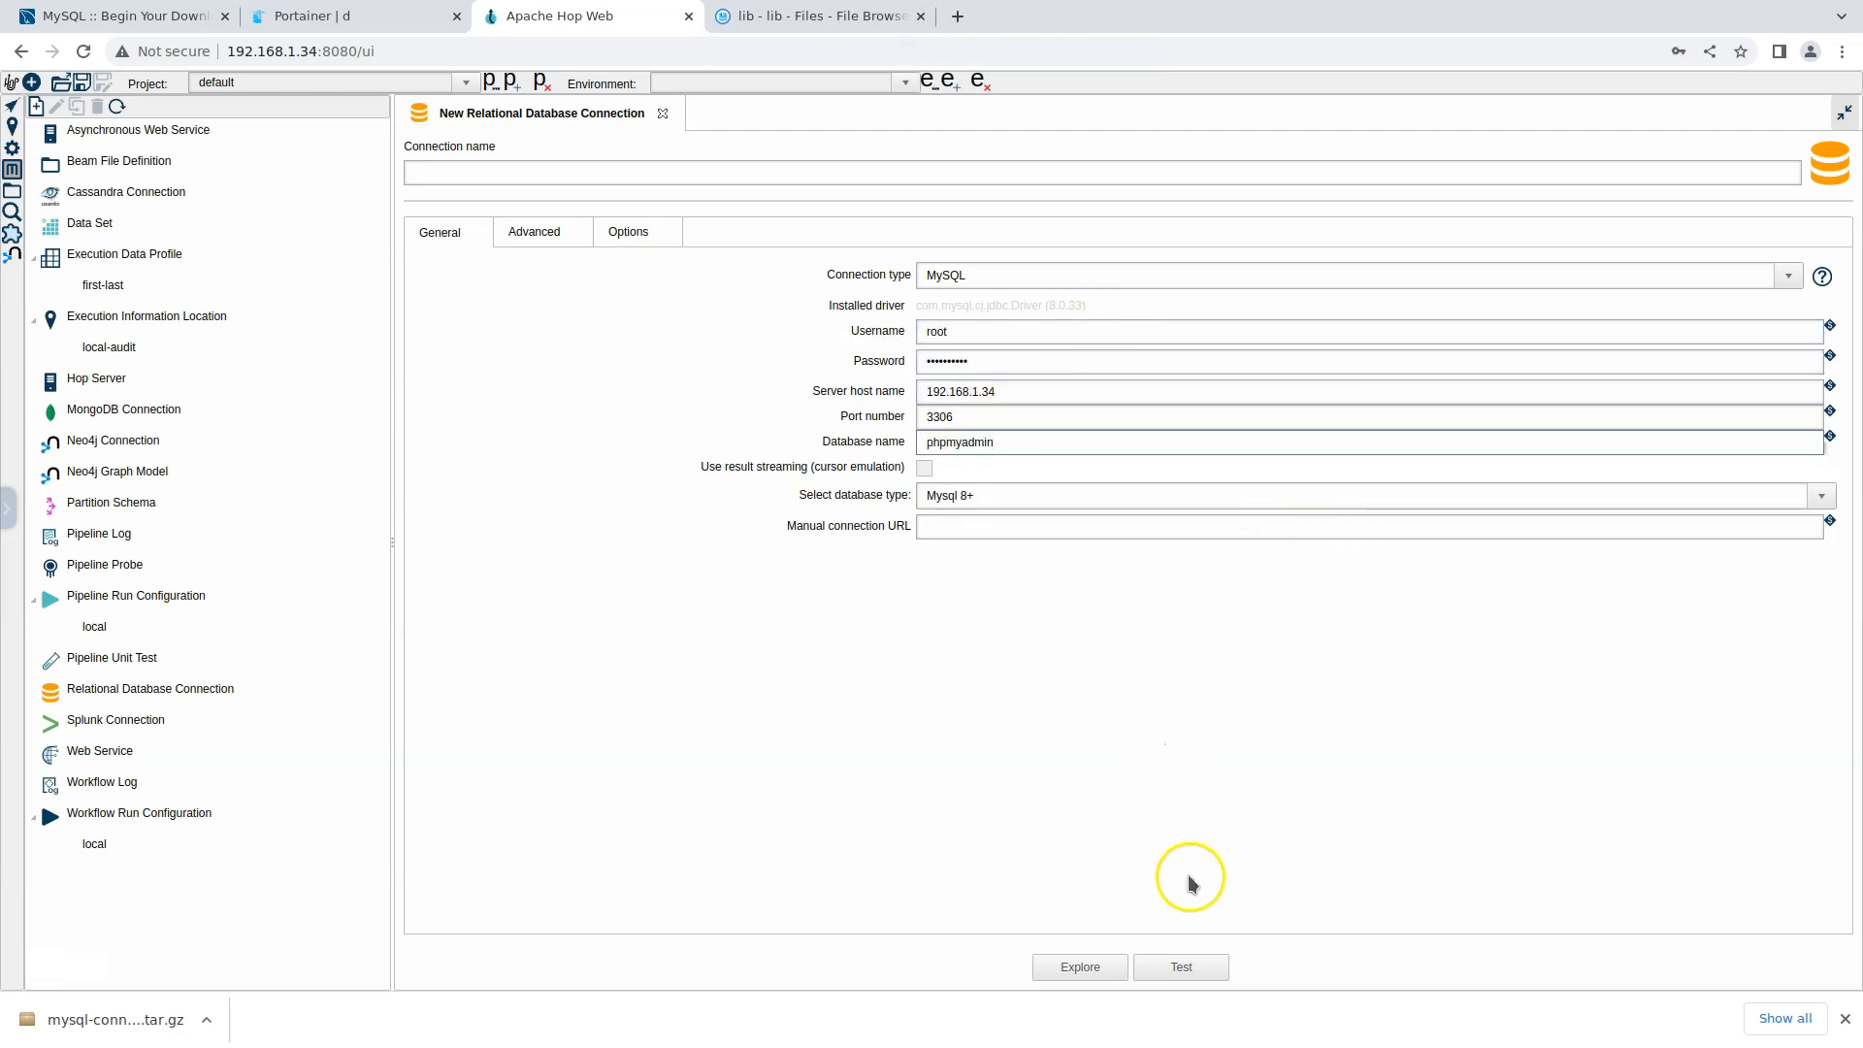
- Name the database connection mysql and test it
click(1219, 971)
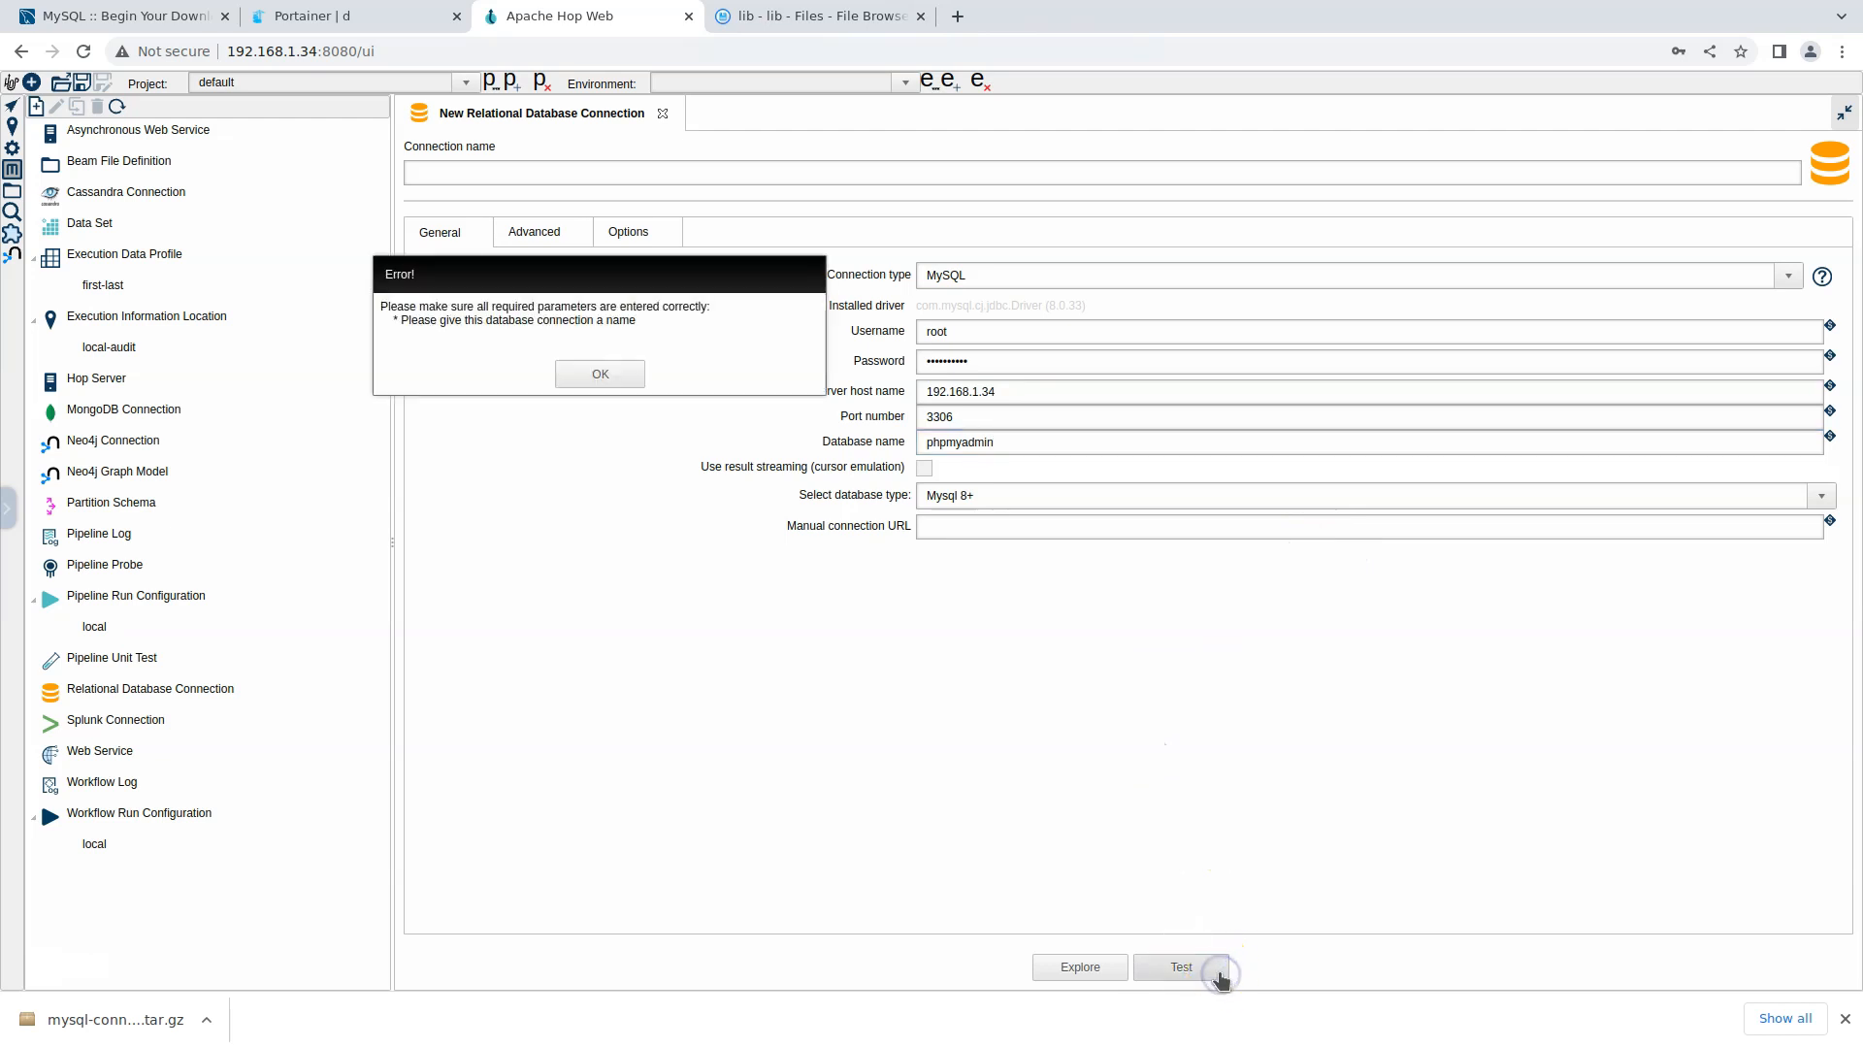
click(596, 357)
click(616, 177)
text(mysql)
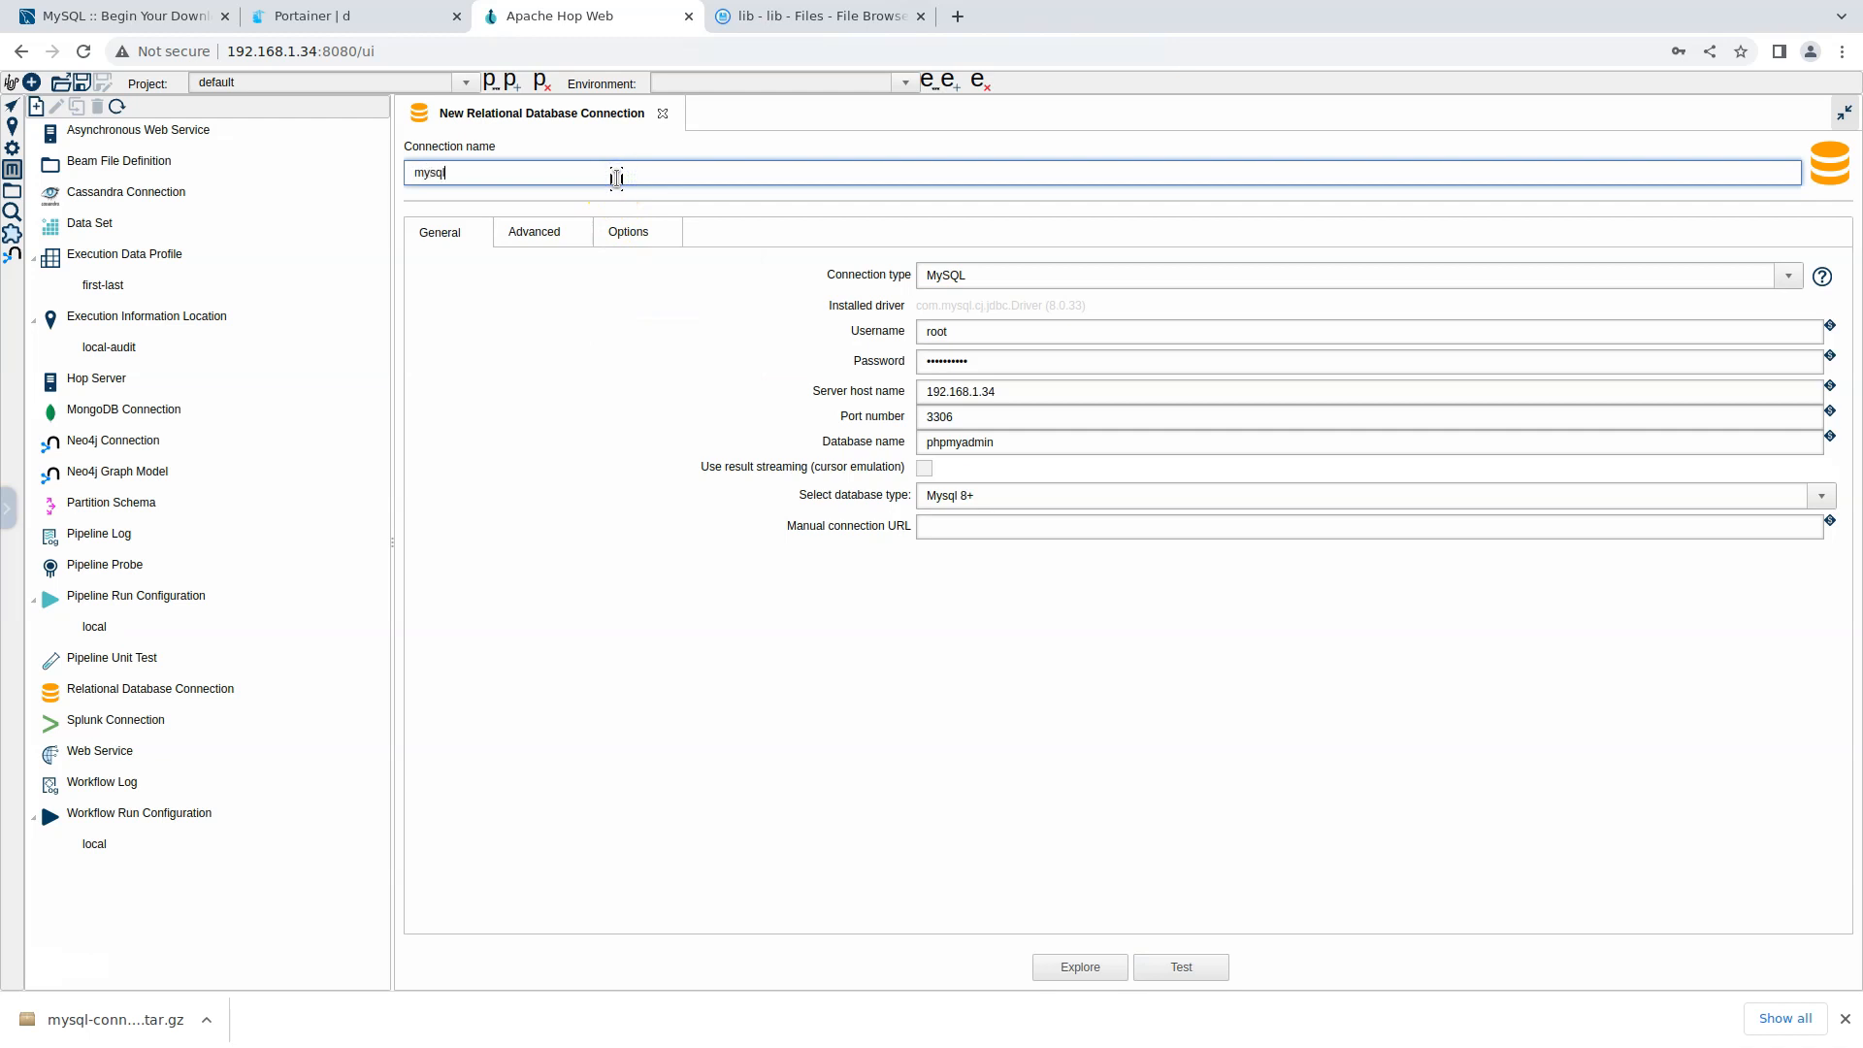
click(1192, 966)
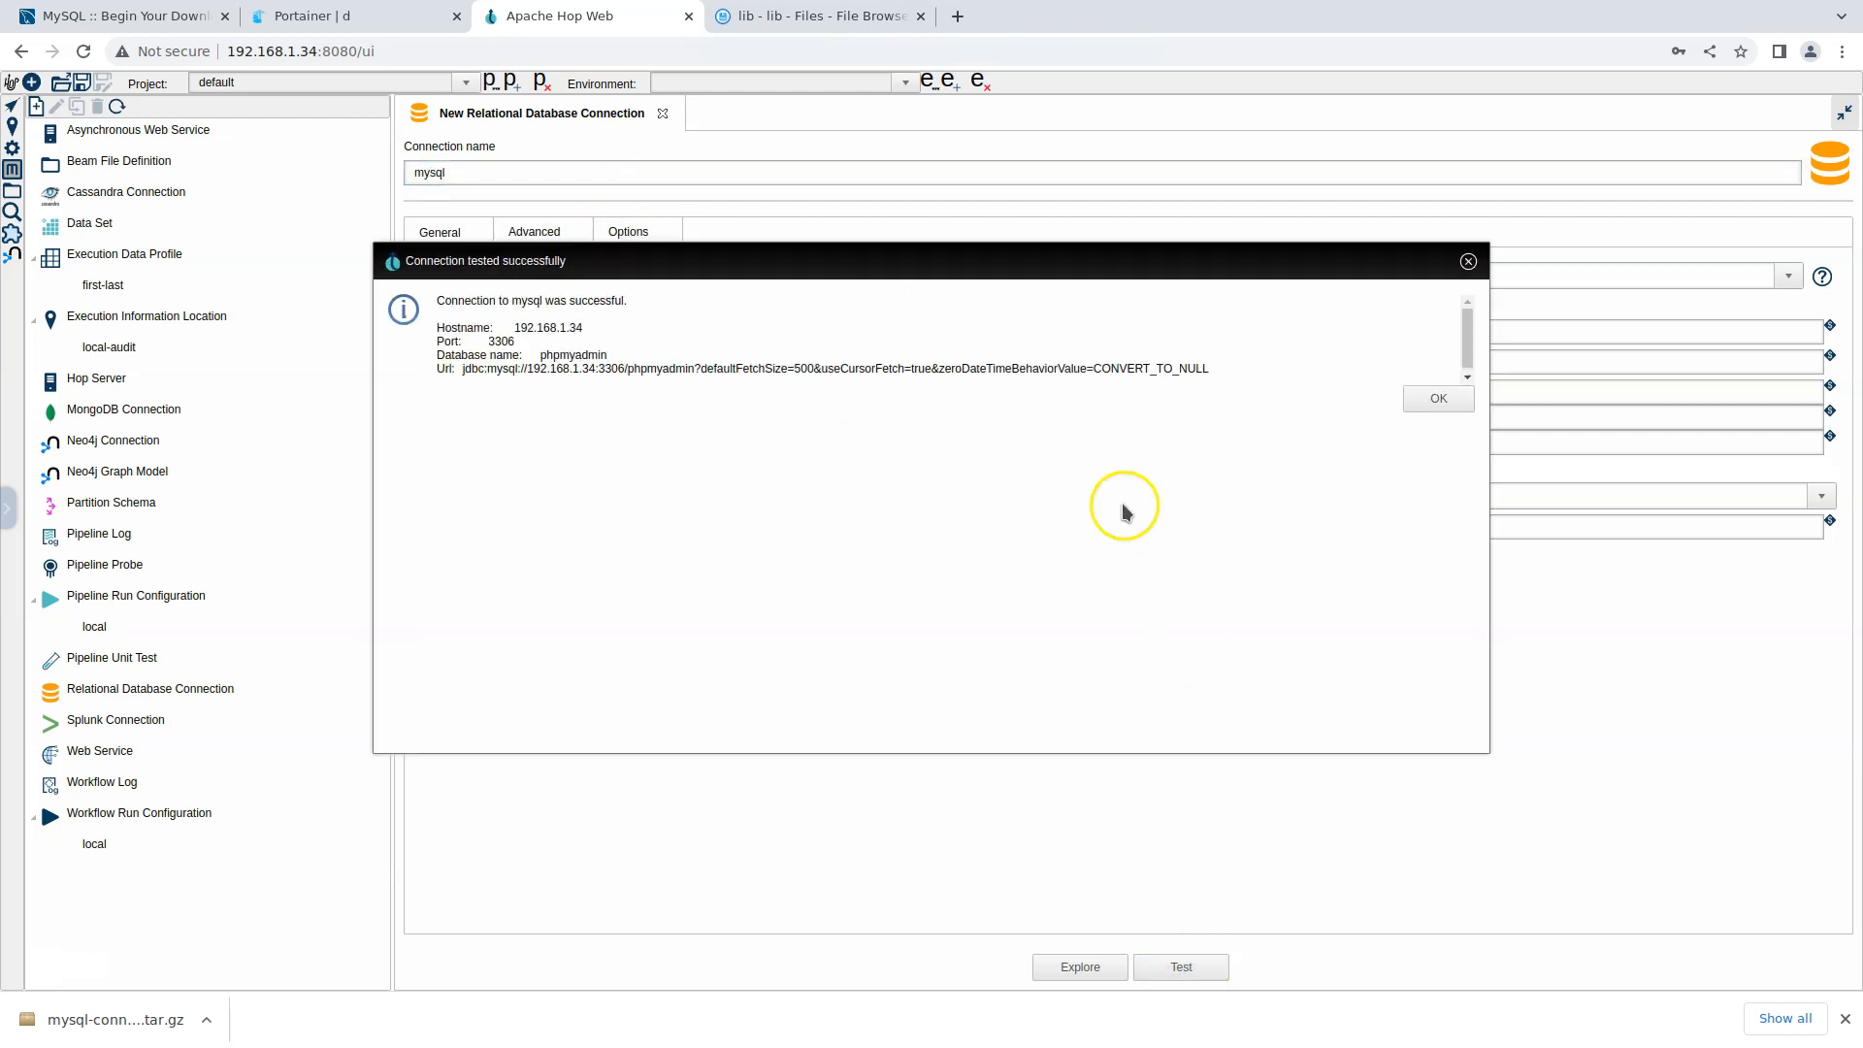